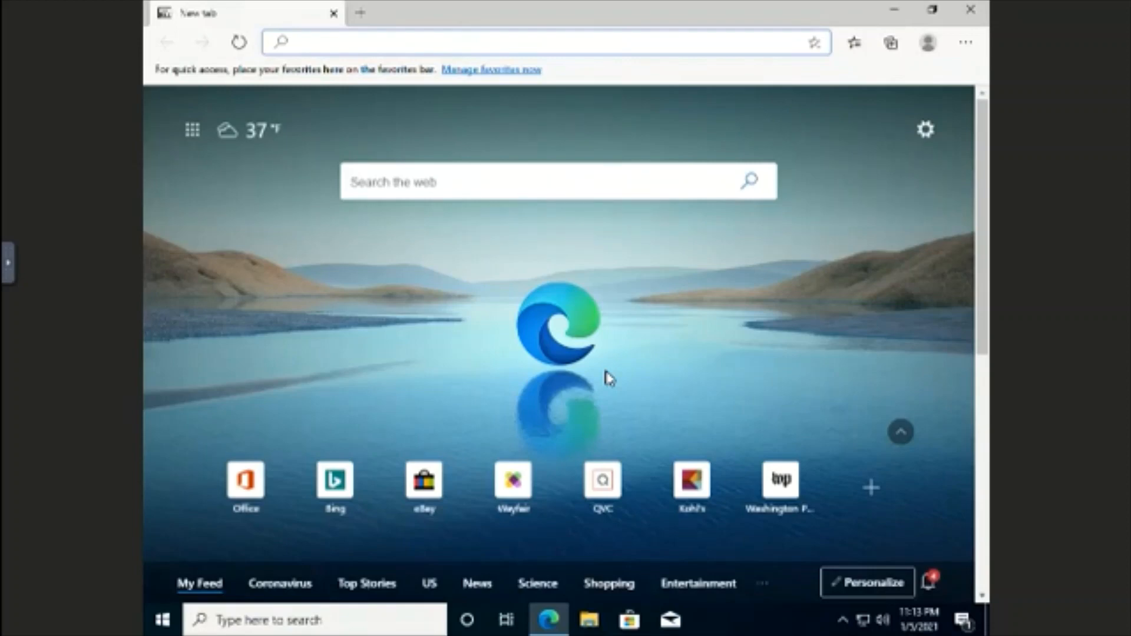
Step: Search the web for "mdt download" and open Microsoft's official Microsoft Deployment Toolkit (MDT) download page
{"action": "type", "text": "mdt download"}
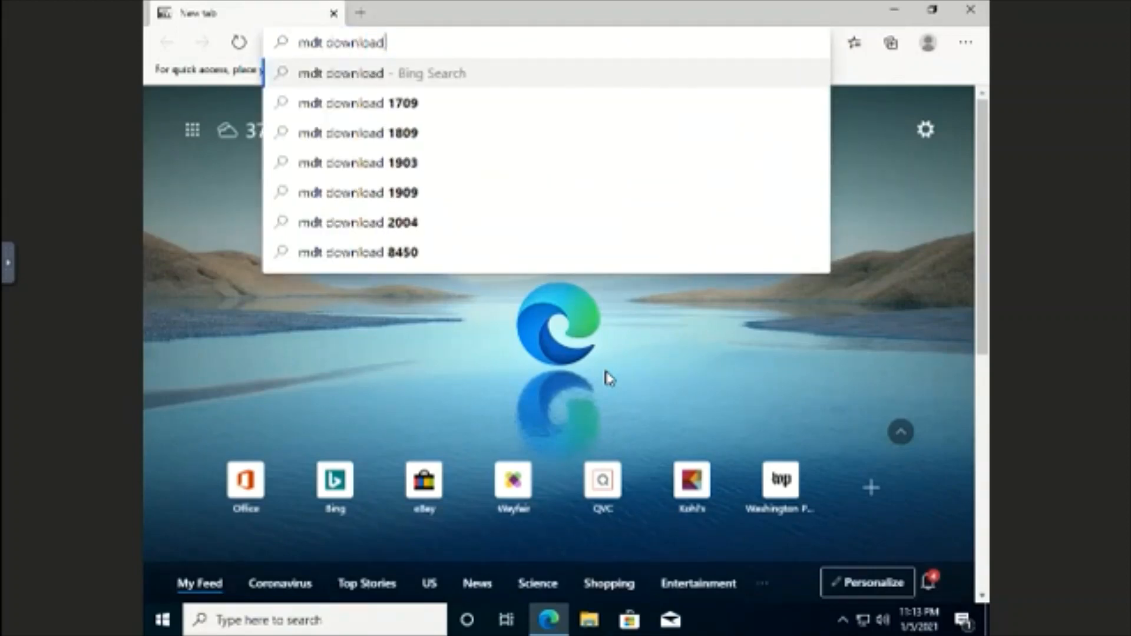
{"action": "key", "text": "Return"}
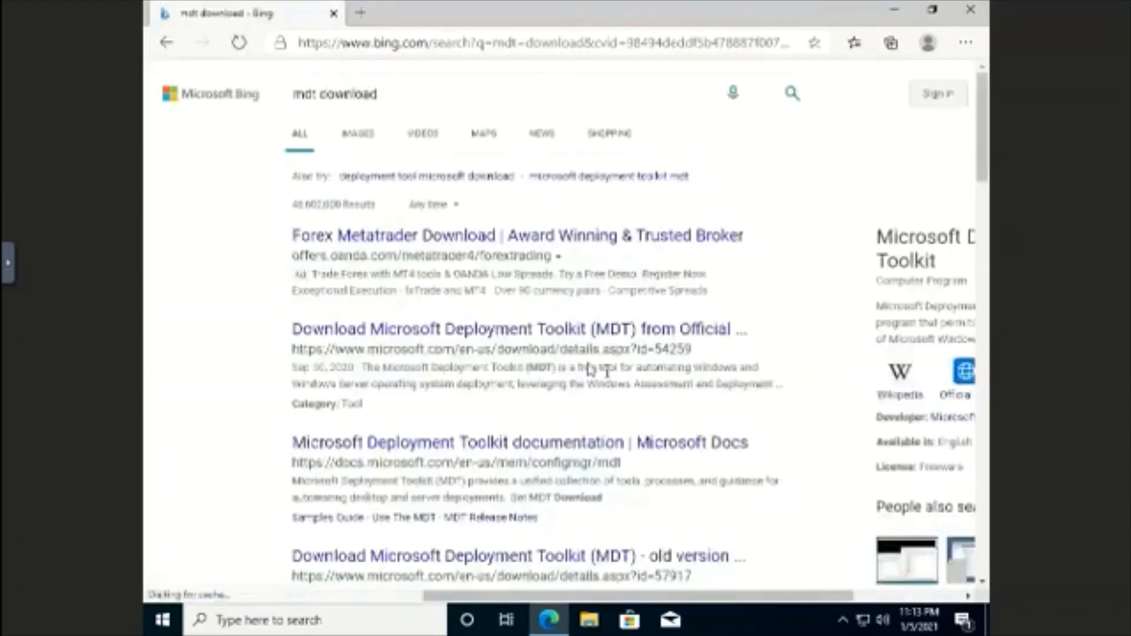
{"action": "left_click", "coordinate": [449, 334]}
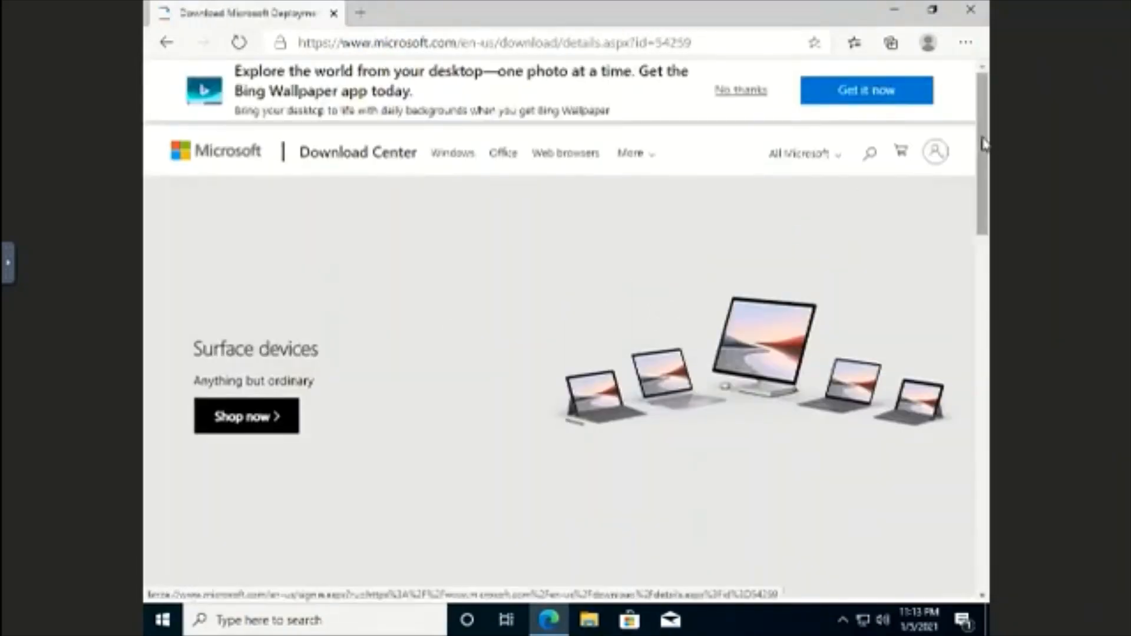
Step: Examine the MDT download's Details and System Requirements sections, especially the Windows ADK and Configuration Manager requirements
{"action": "left_click_drag", "start_coordinate": [985, 156], "coordinate": [1000, 335]}
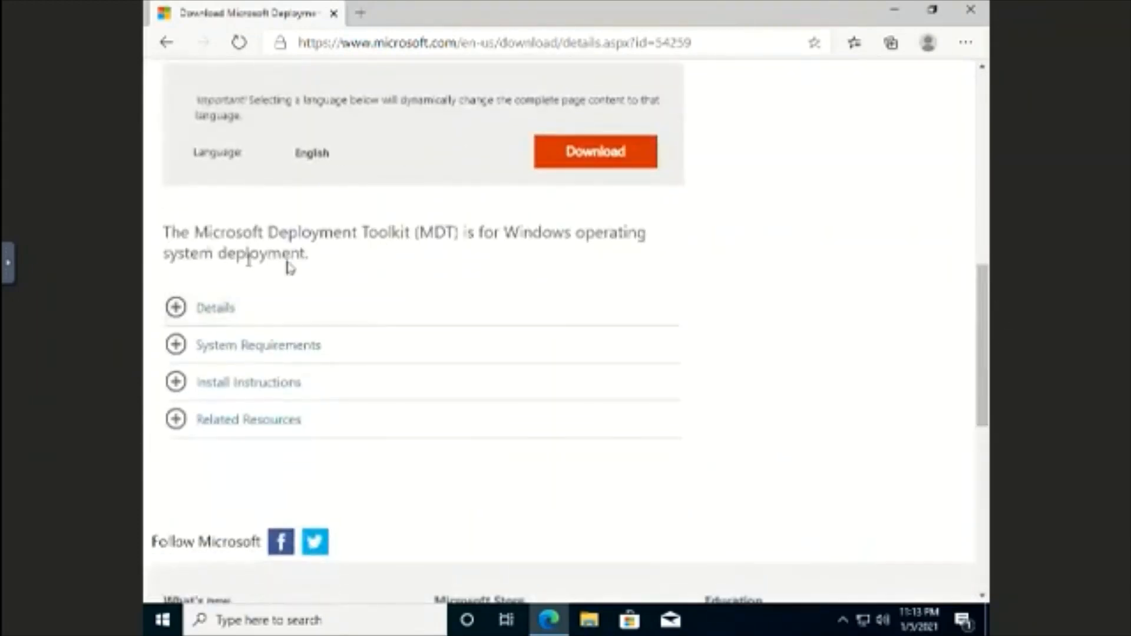
{"action": "left_click", "coordinate": [176, 307]}
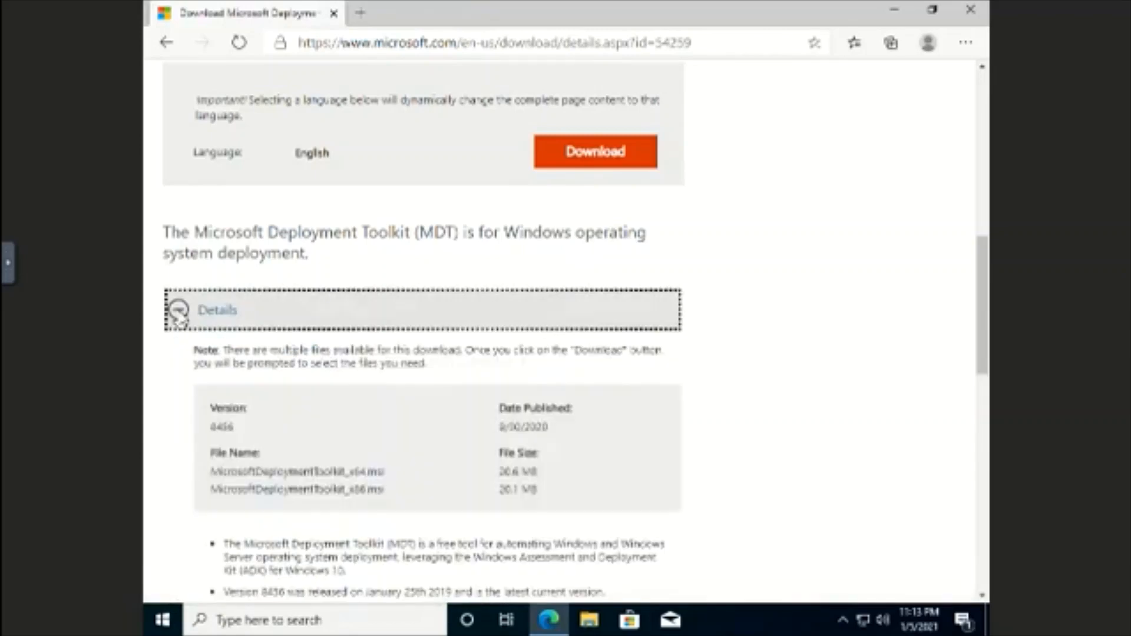
{"action": "left_click", "coordinate": [176, 315]}
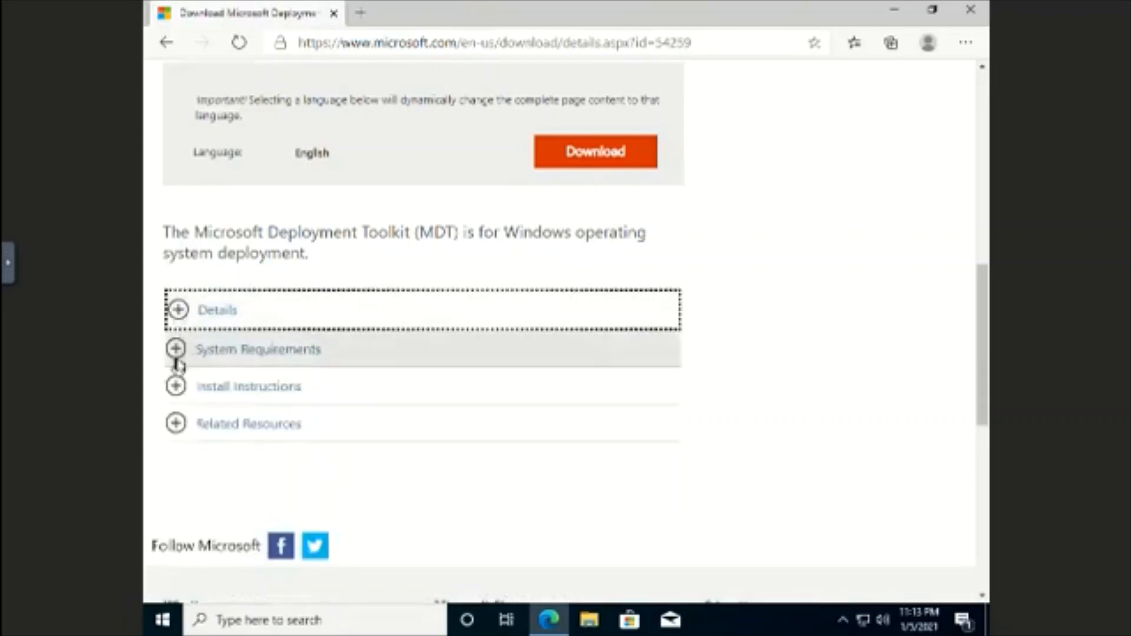
{"action": "left_click", "coordinate": [177, 353]}
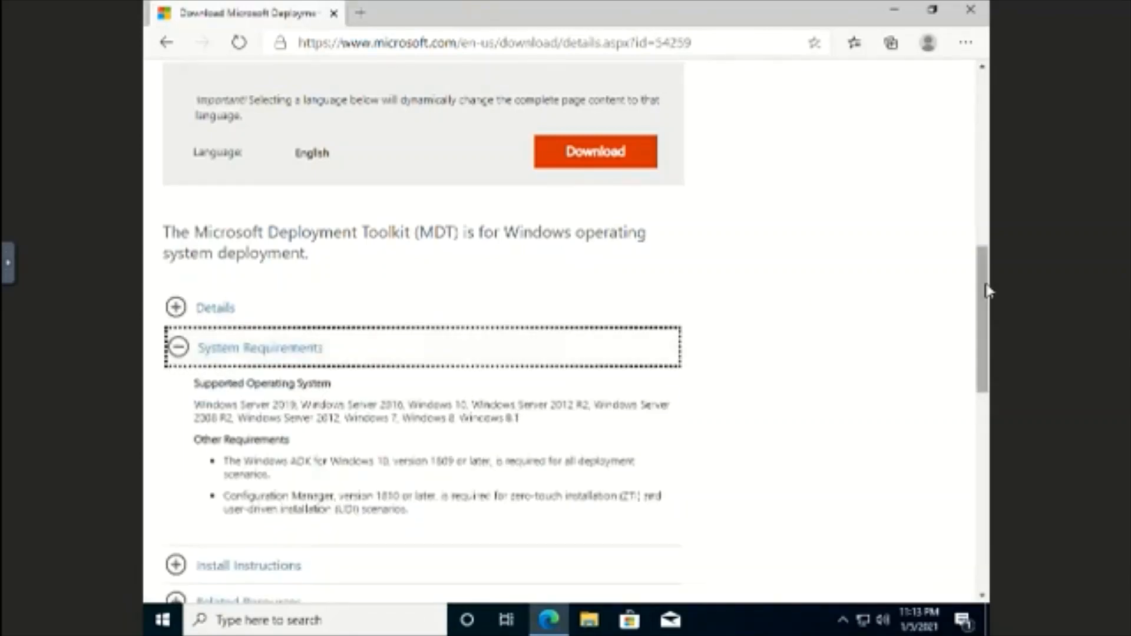
{"action": "left_click_drag", "start_coordinate": [985, 285], "coordinate": [989, 346]}
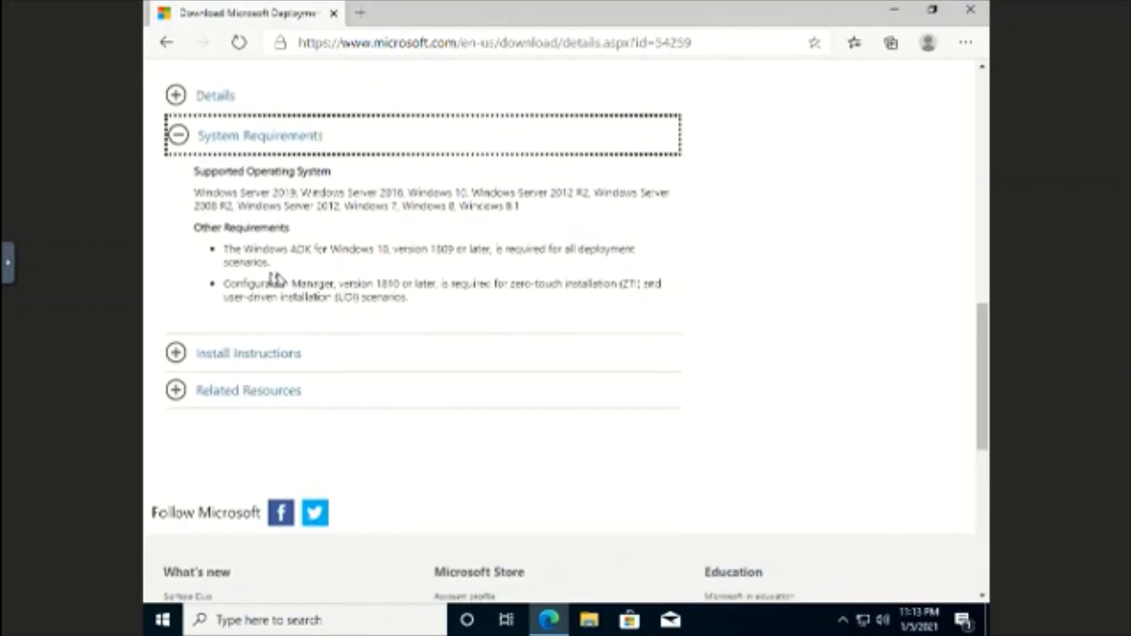
{"action": "left_click_drag", "start_coordinate": [226, 255], "coordinate": [297, 262]}
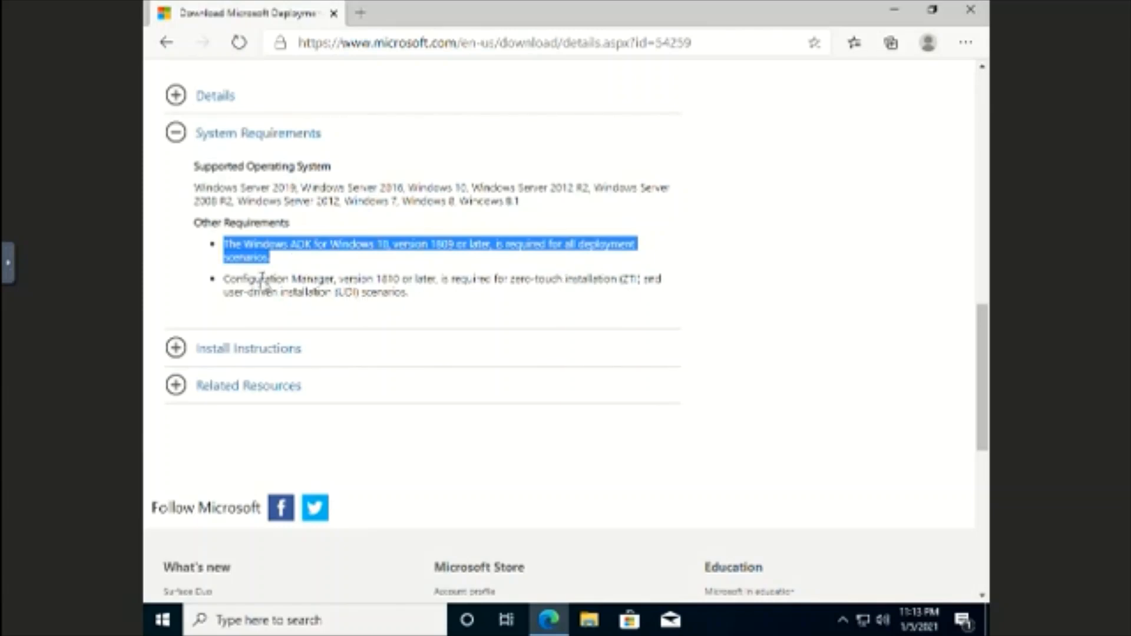
{"action": "left_click_drag", "start_coordinate": [225, 278], "coordinate": [410, 301]}
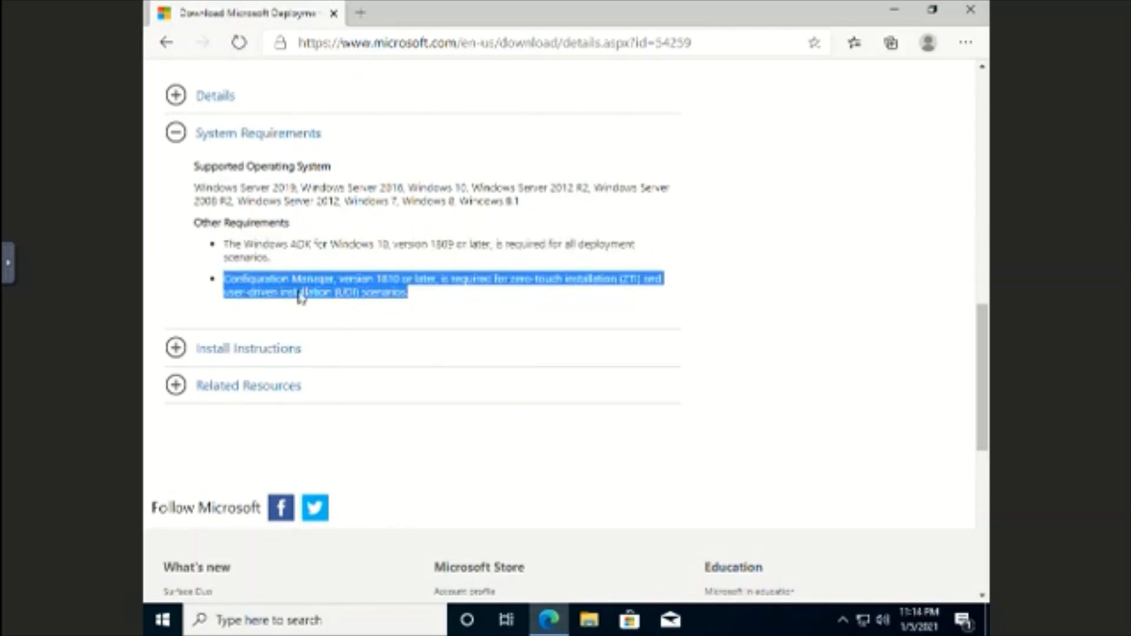
{"action": "left_click", "coordinate": [419, 244]}
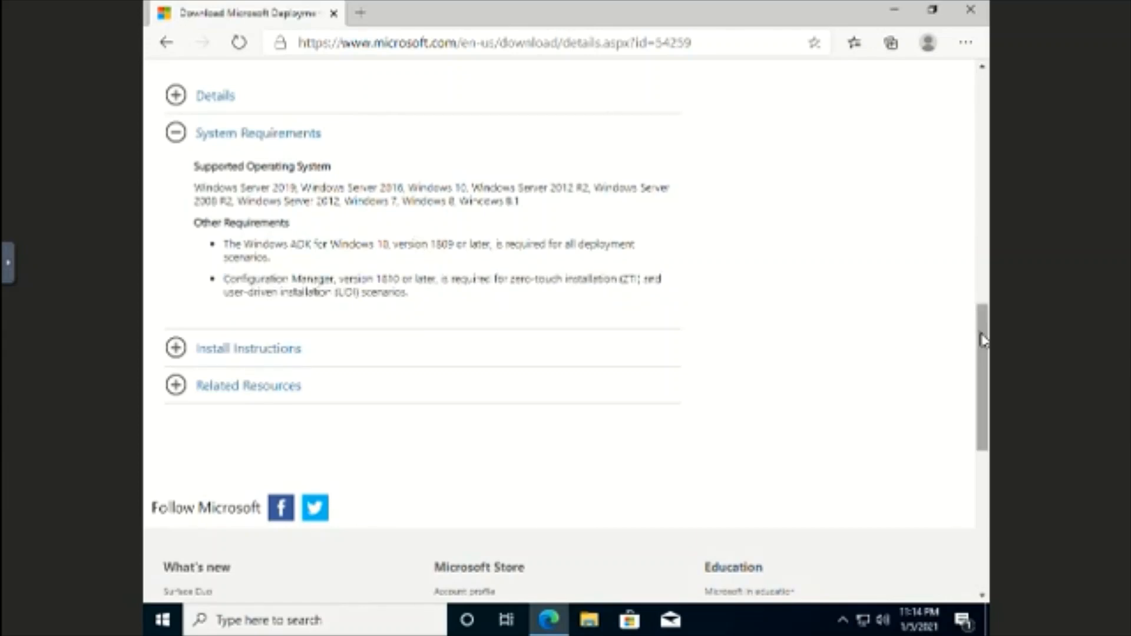
{"action": "left_click_drag", "start_coordinate": [980, 342], "coordinate": [995, 277]}
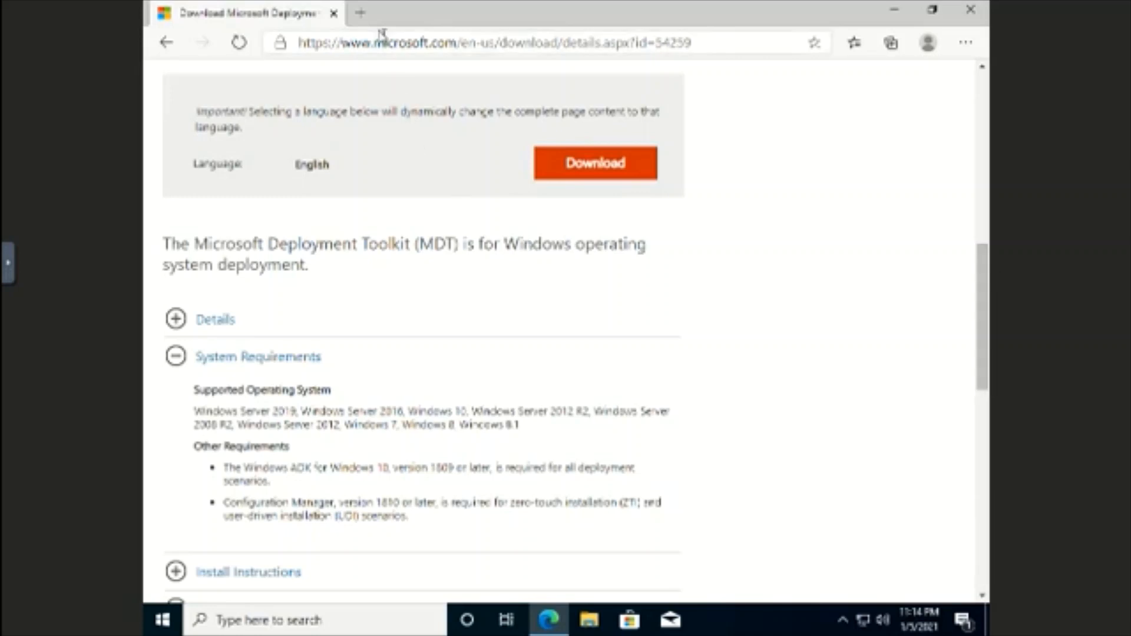
Step: Search for "download windows adk" on a new browser page and download the Assessment and Deployment Kit for Windows 10
{"action": "left_click", "coordinate": [360, 13]}
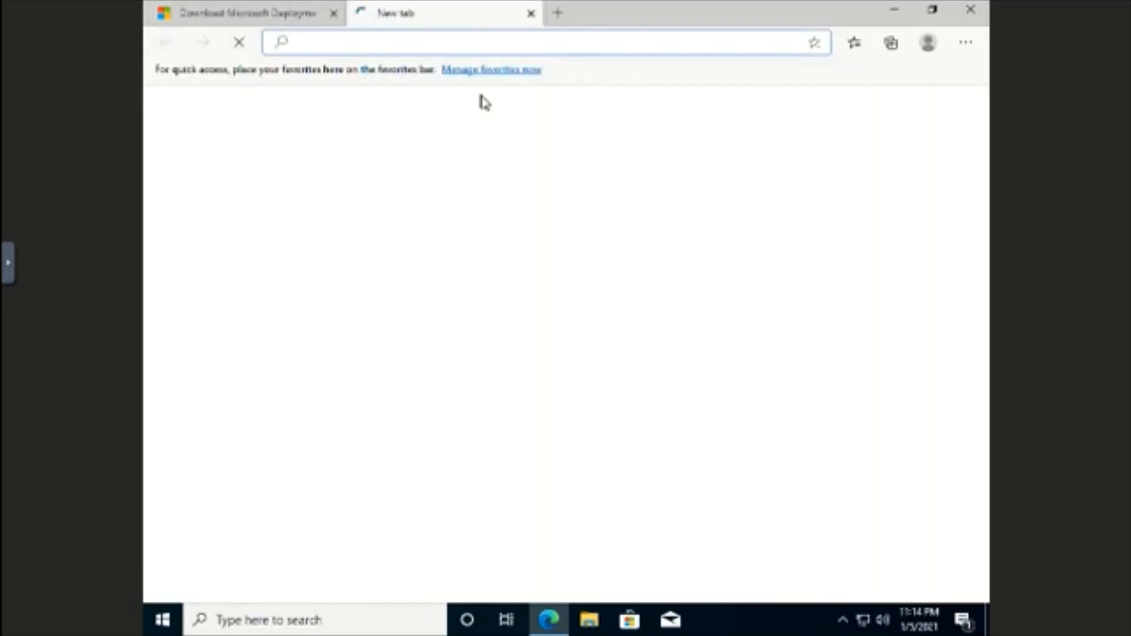
{"action": "type", "text": "download windows"}
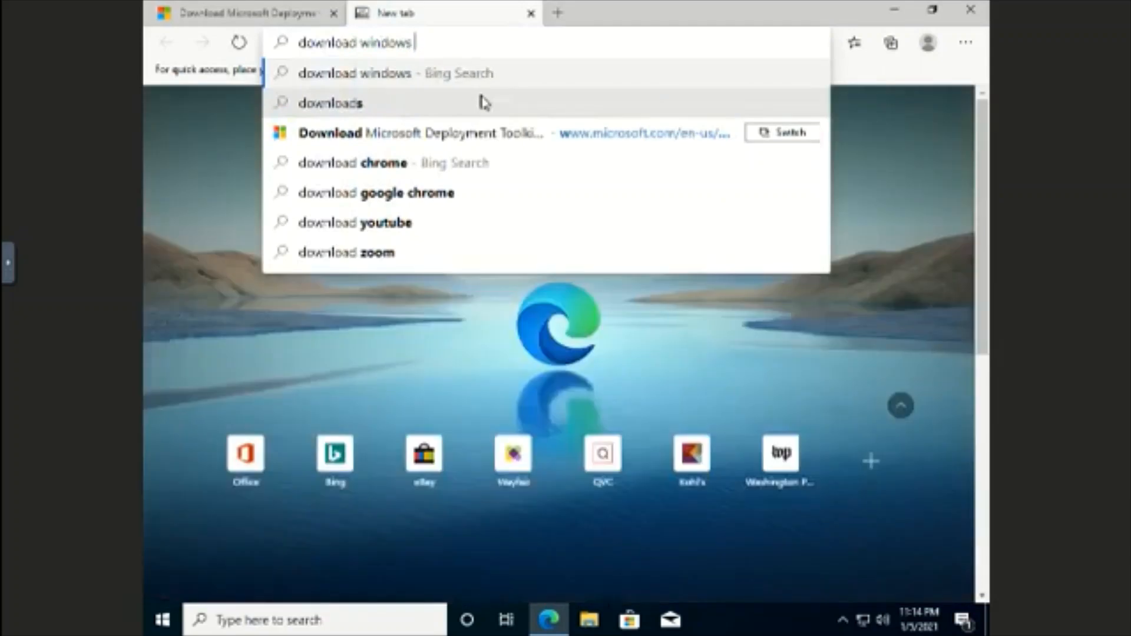
{"action": "type", "text": " adk"}
{"action": "key", "text": "Return"}
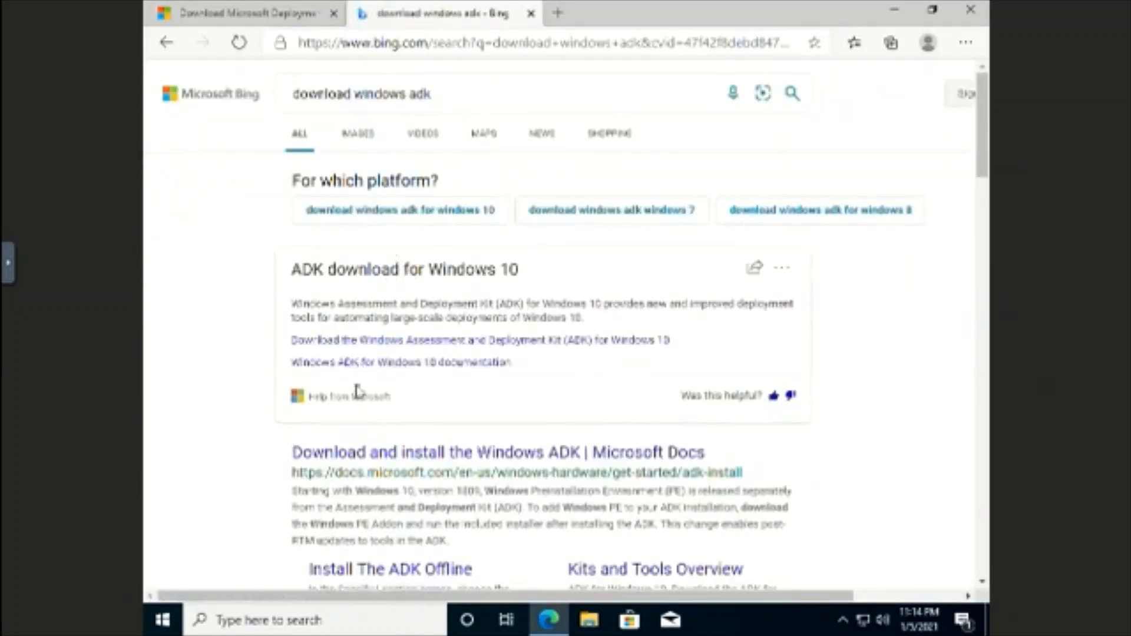
{"action": "left_click", "coordinate": [363, 347]}
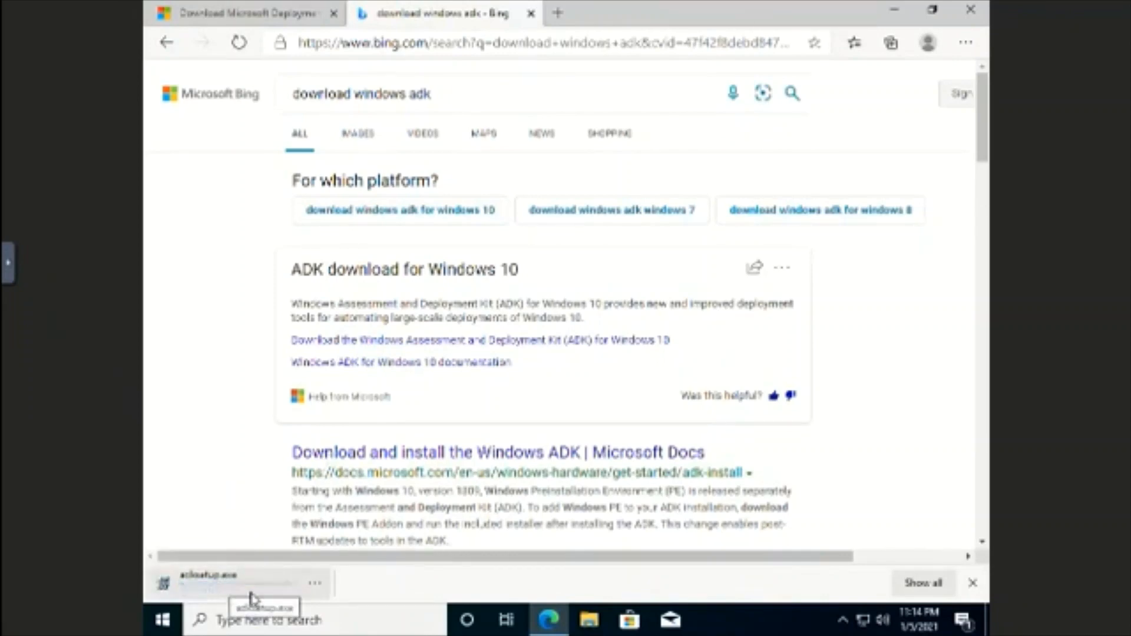
Step: Run the downloaded adksetup.exe and choose to install the kit to this computer in C:\Program Files (x86)\Windows Kits\10\
{"action": "left_click", "coordinate": [211, 593]}
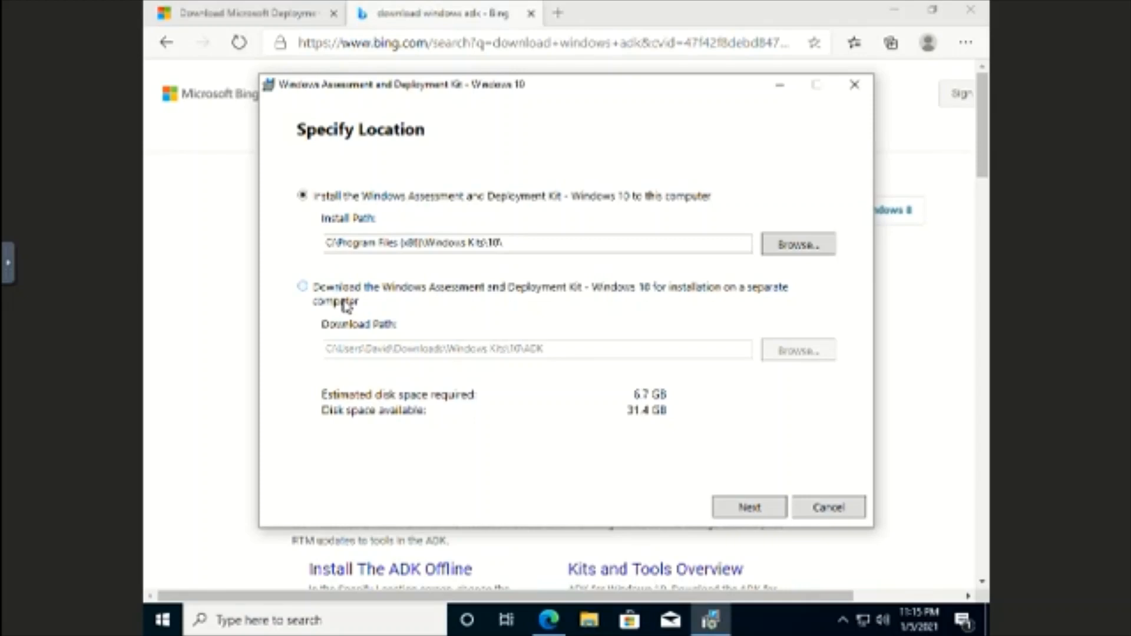
{"action": "left_click", "coordinate": [305, 289]}
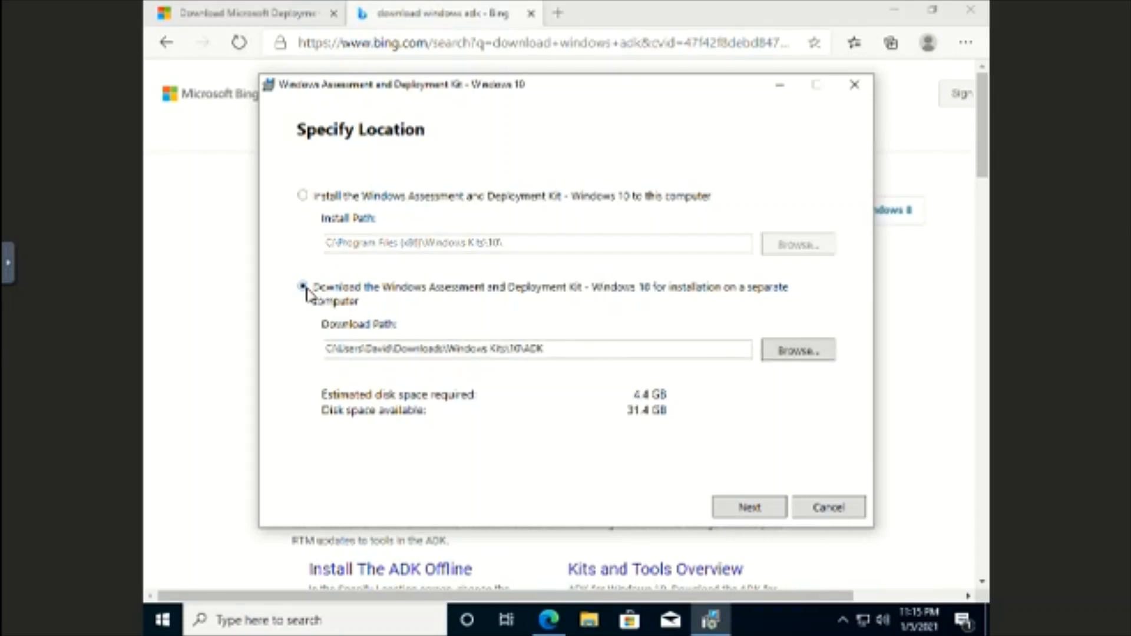
{"action": "left_click", "coordinate": [303, 196]}
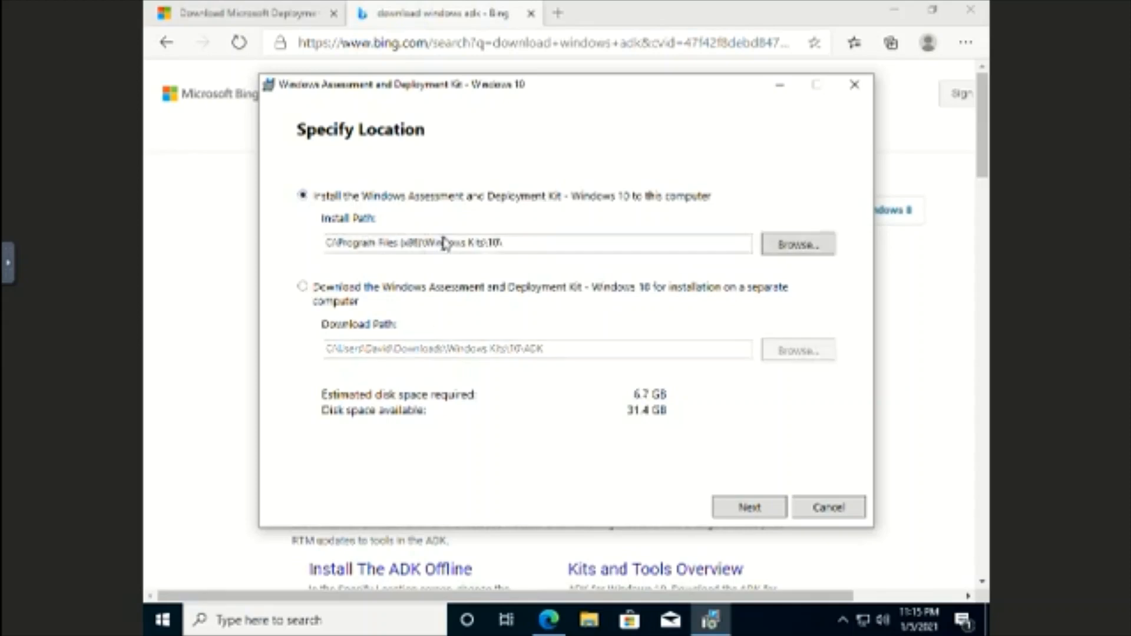
{"action": "left_click", "coordinate": [749, 508]}
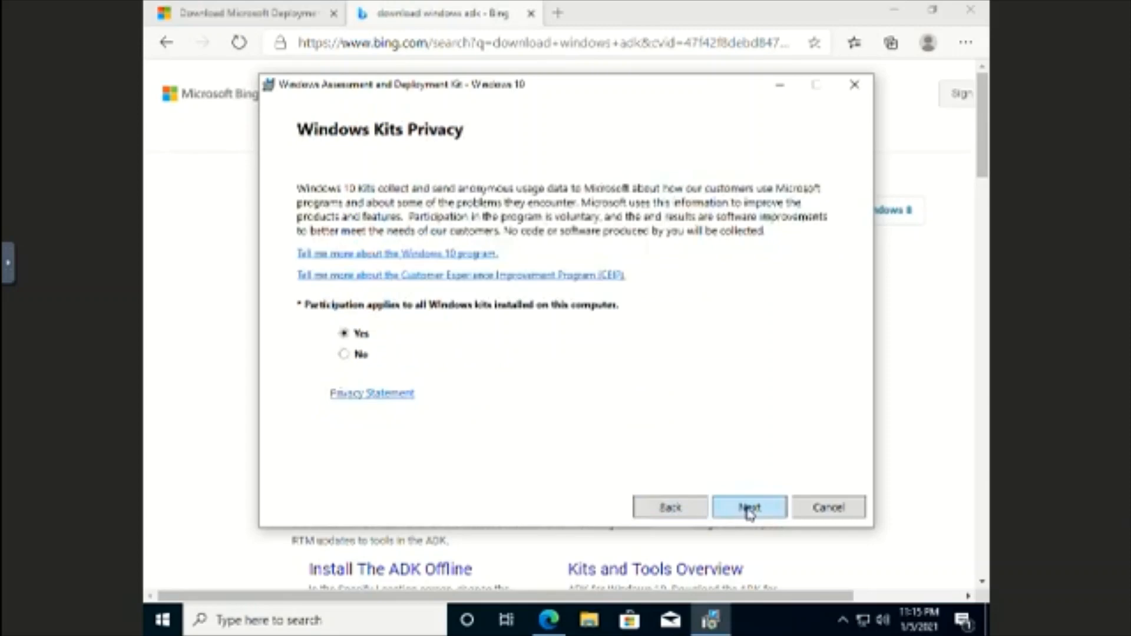
Step: Decline participation in the Windows Kits usage data program and accept the license agreement
{"action": "left_click", "coordinate": [360, 355]}
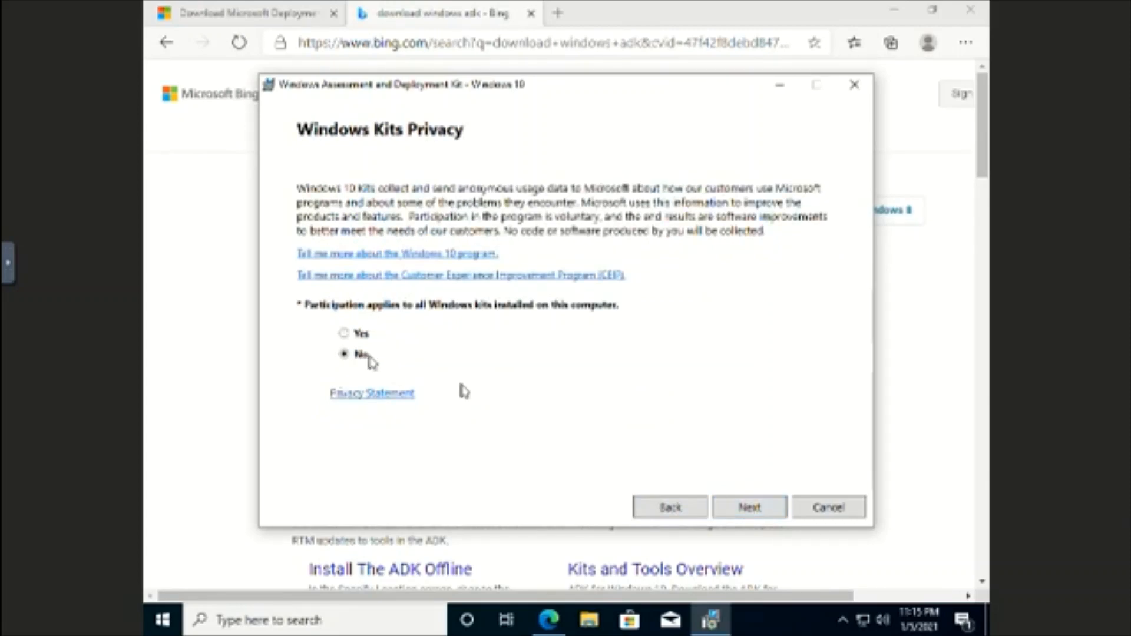
{"action": "left_click", "coordinate": [740, 507]}
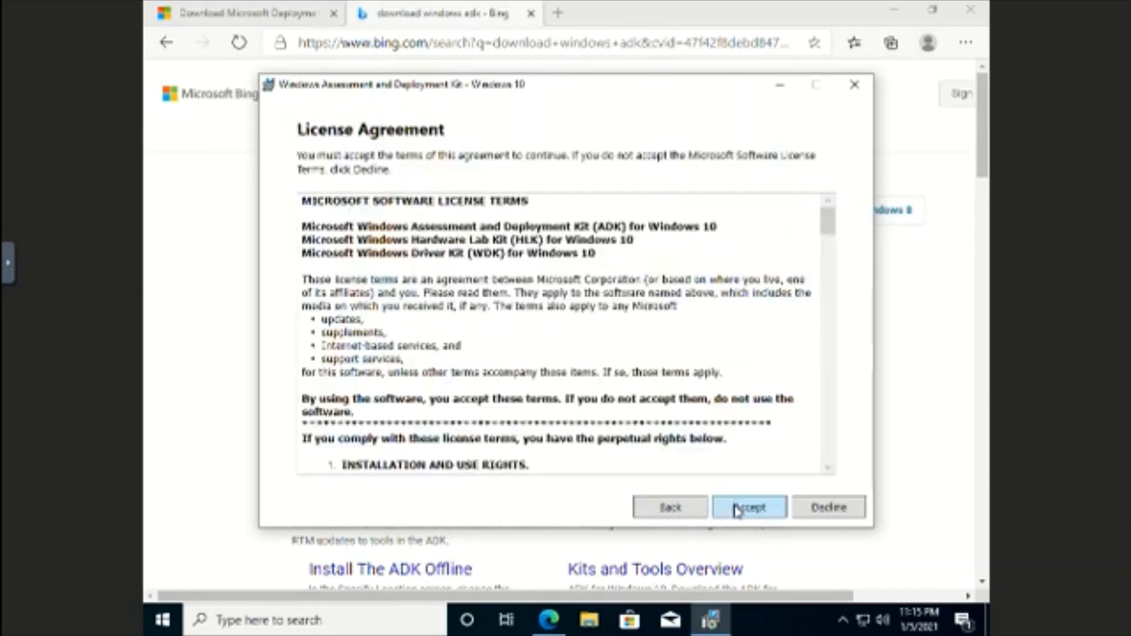
{"action": "left_click", "coordinate": [736, 509]}
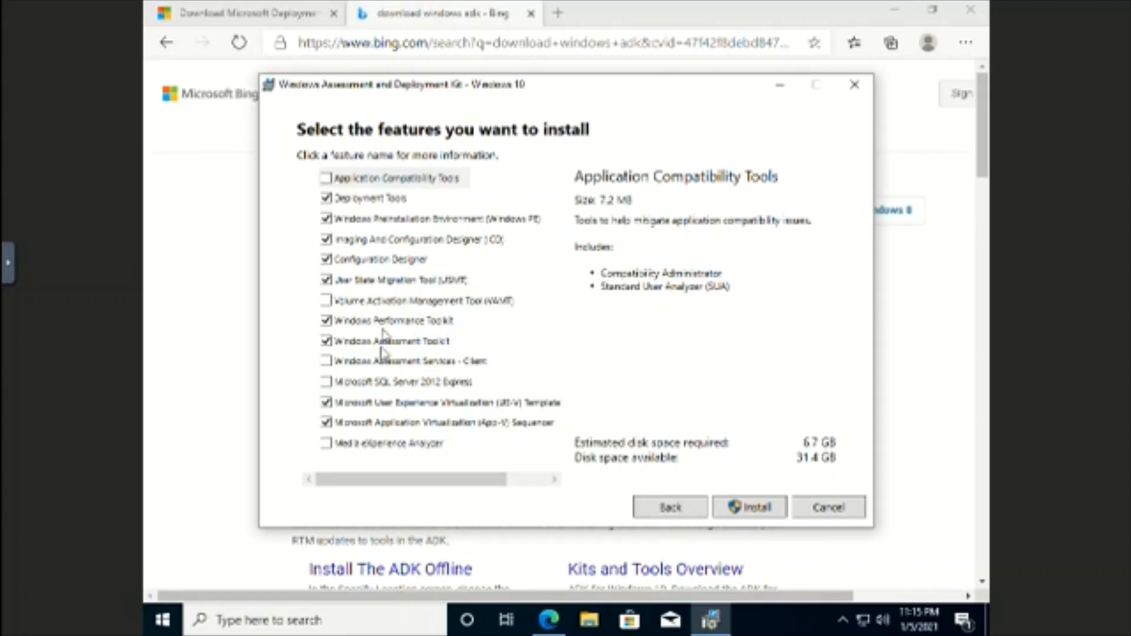
Step: Review the Application Compatibility Tools, Deployment Tools and Windows PE descriptions, then install the preselected ADK features and close the finished installer
{"action": "left_click", "coordinate": [375, 180]}
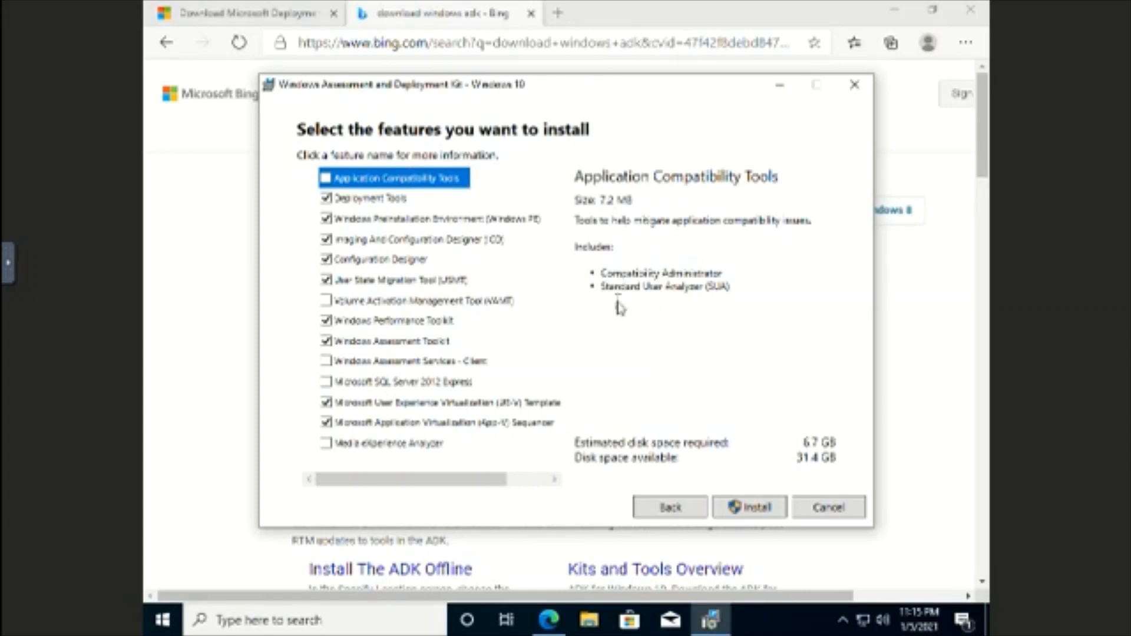
{"action": "left_click", "coordinate": [354, 204]}
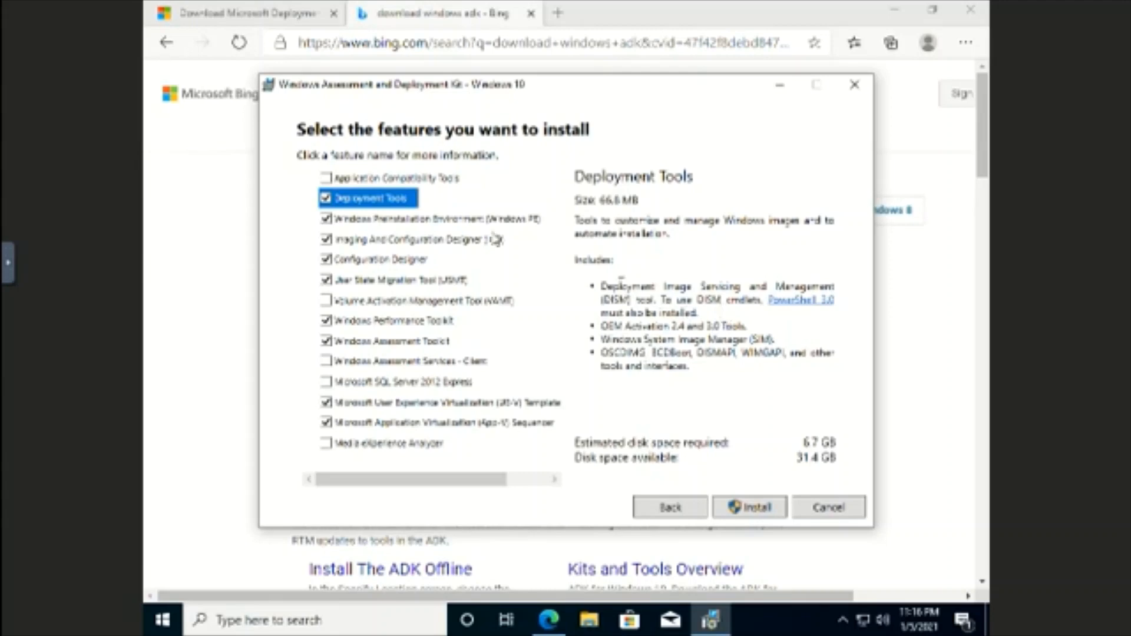
{"action": "left_click", "coordinate": [416, 223]}
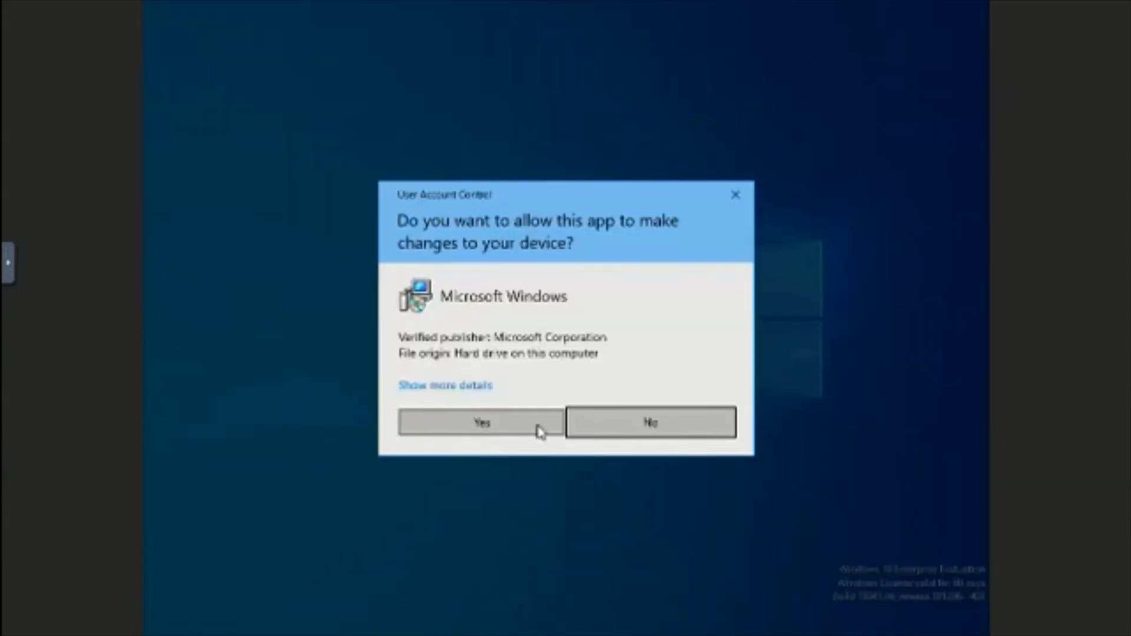
{"action": "left_click", "coordinate": [538, 426]}
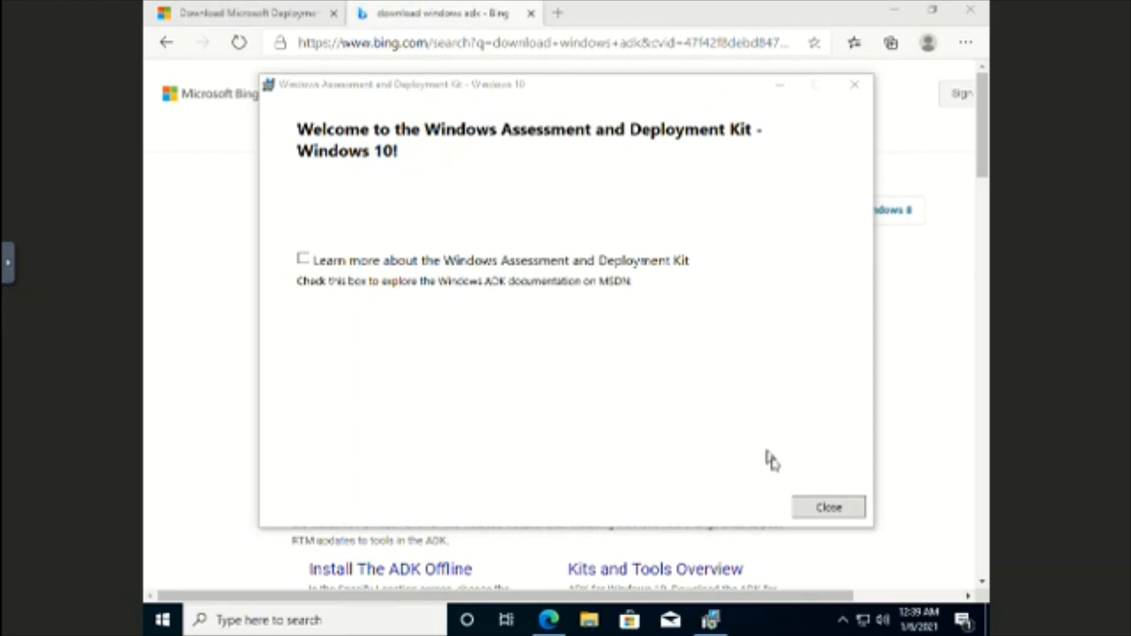
{"action": "left_click", "coordinate": [814, 507]}
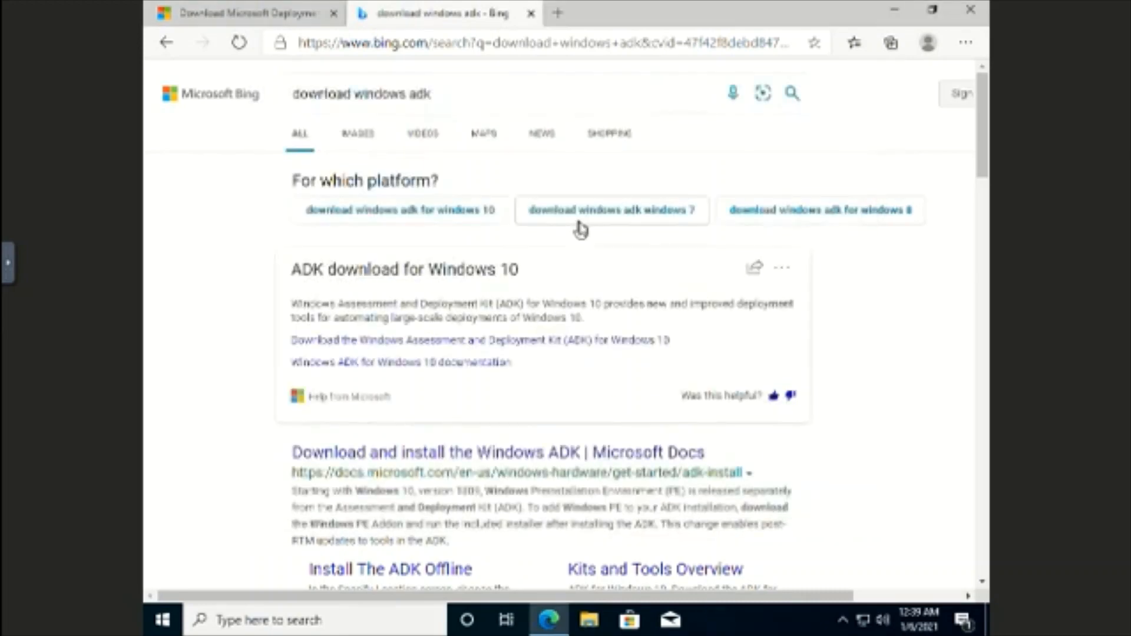
Step: Look through the newly installed programs in the Windows Kits folder of the Start menu
{"action": "left_click", "coordinate": [163, 622]}
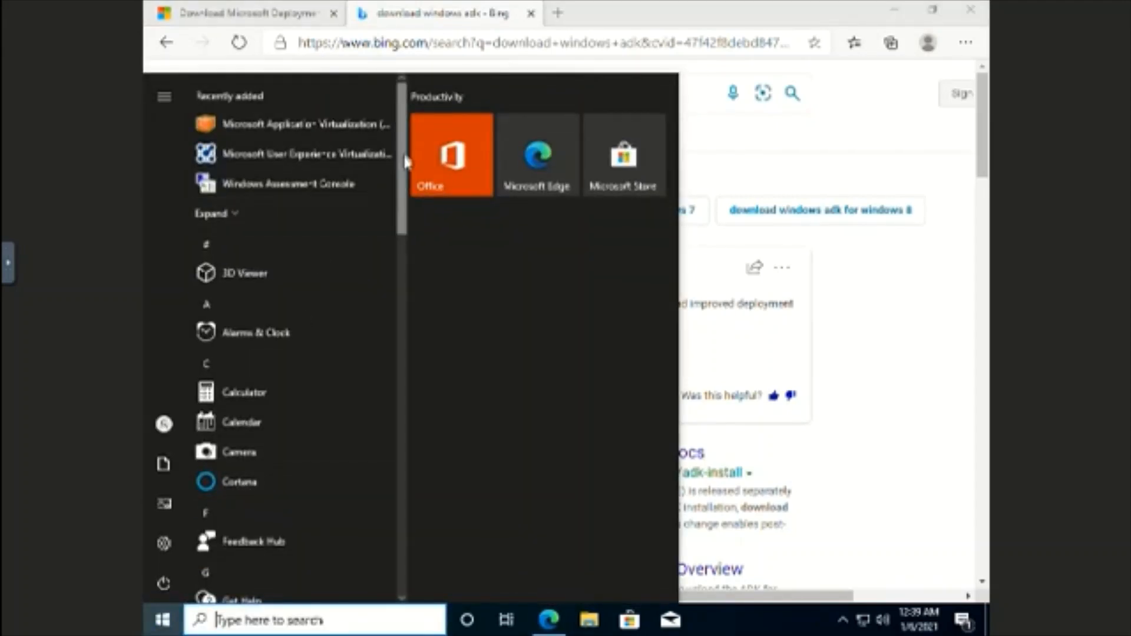
{"action": "left_click_drag", "start_coordinate": [405, 162], "coordinate": [398, 504]}
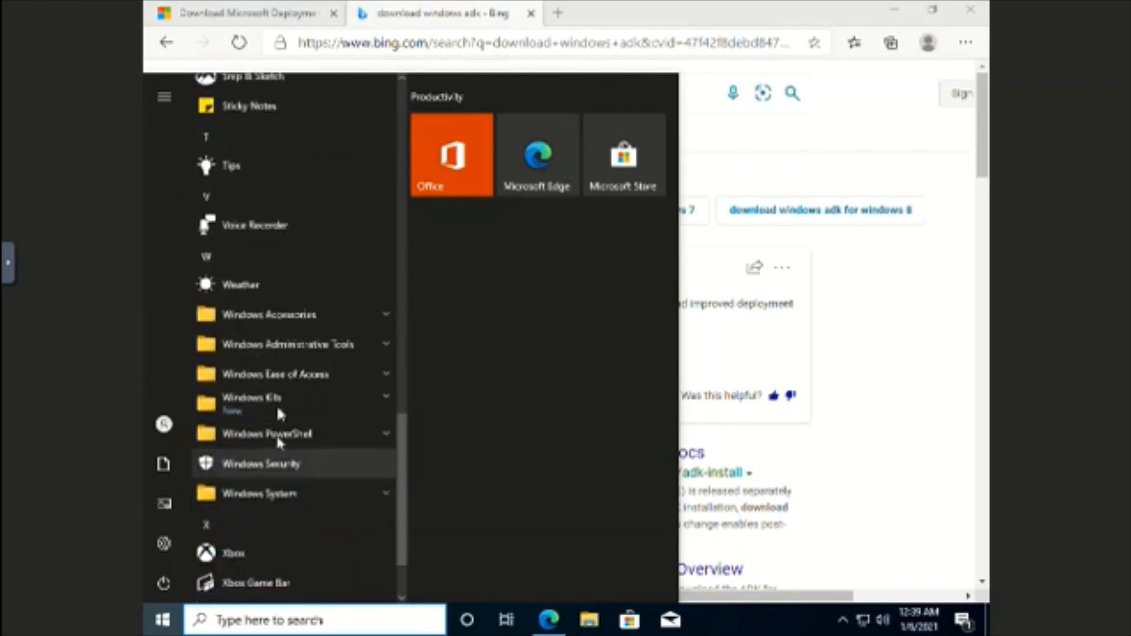
{"action": "left_click", "coordinate": [388, 398]}
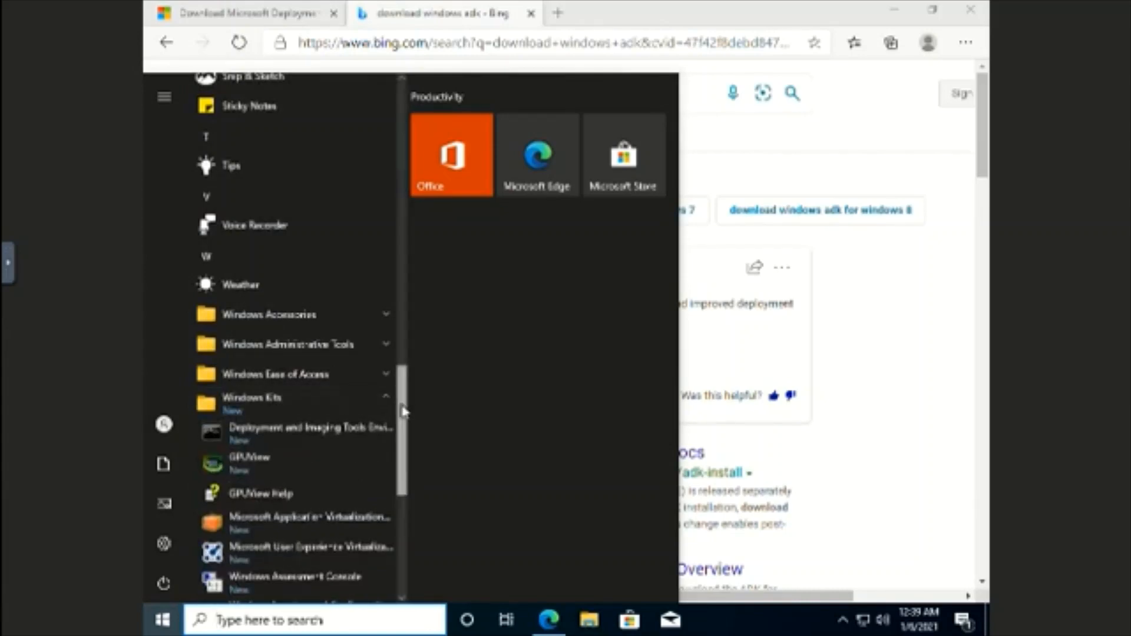
{"action": "left_click_drag", "start_coordinate": [402, 411], "coordinate": [406, 480]}
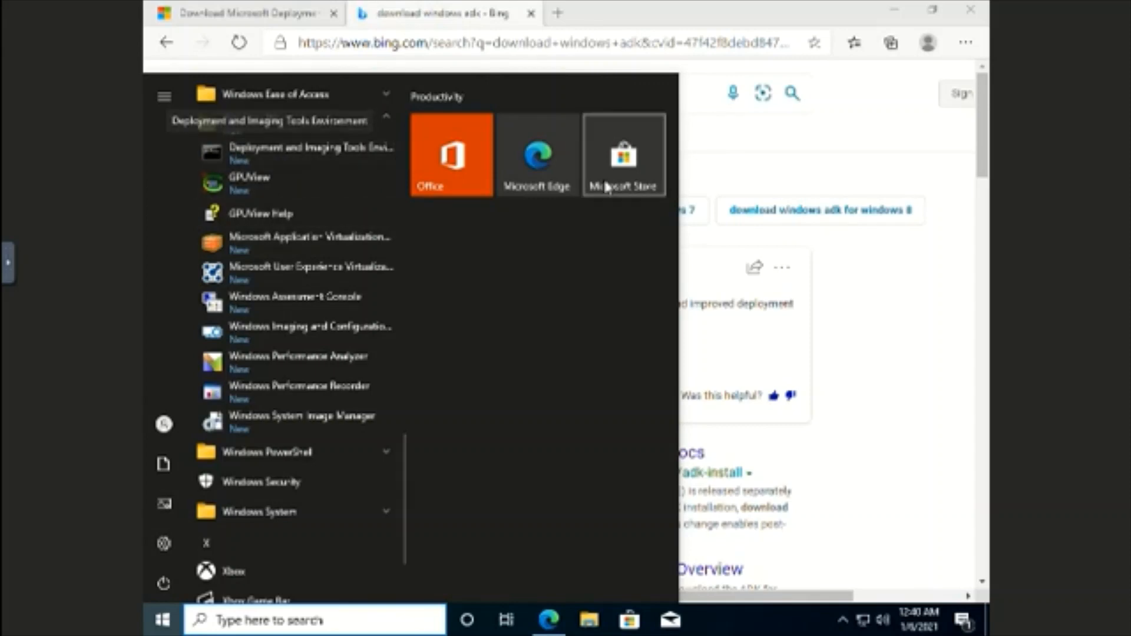
{"action": "left_click", "coordinate": [894, 317]}
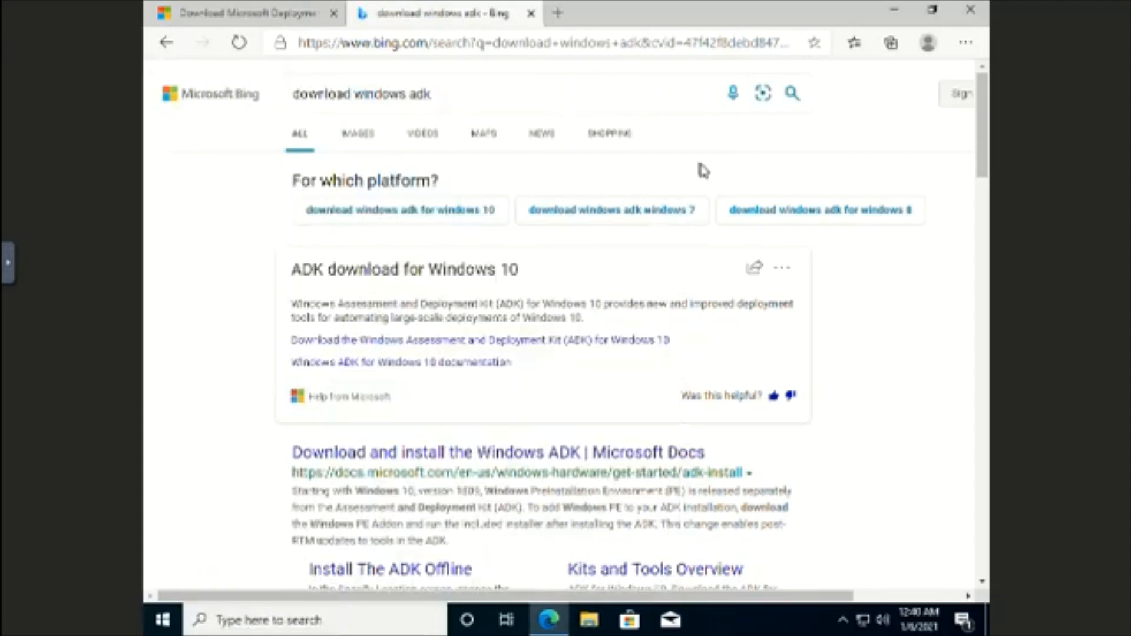
Step: Close the ADK search page and download MicrosoftDeploymentToolkit_x64.msi from the Microsoft Deployment Toolkit download page
{"action": "left_click", "coordinate": [531, 14]}
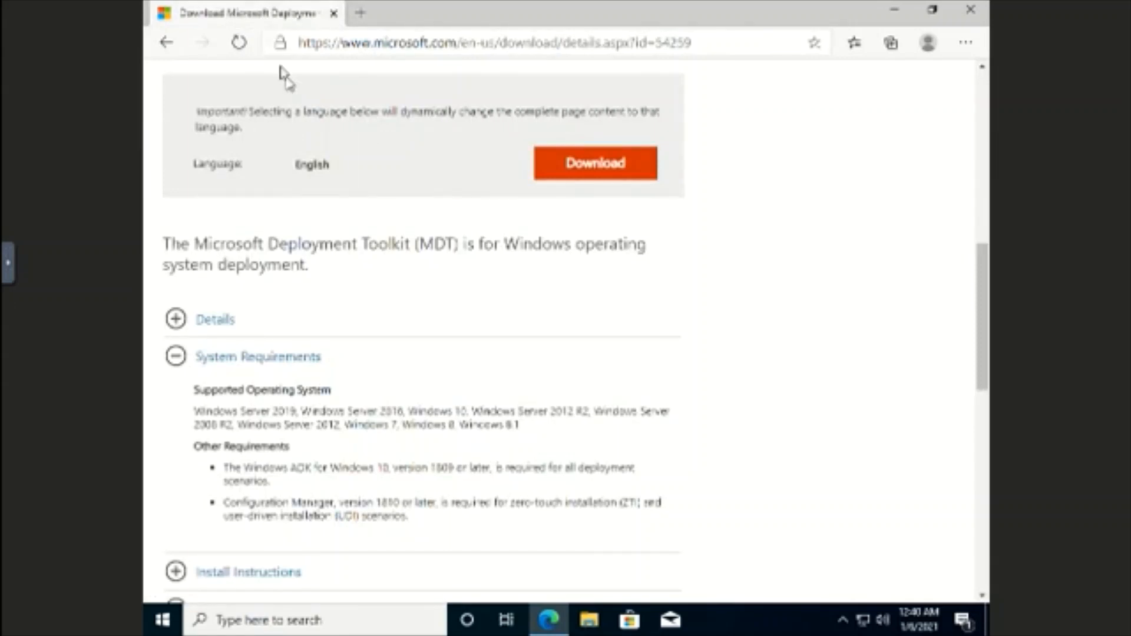
{"action": "left_click", "coordinate": [581, 175]}
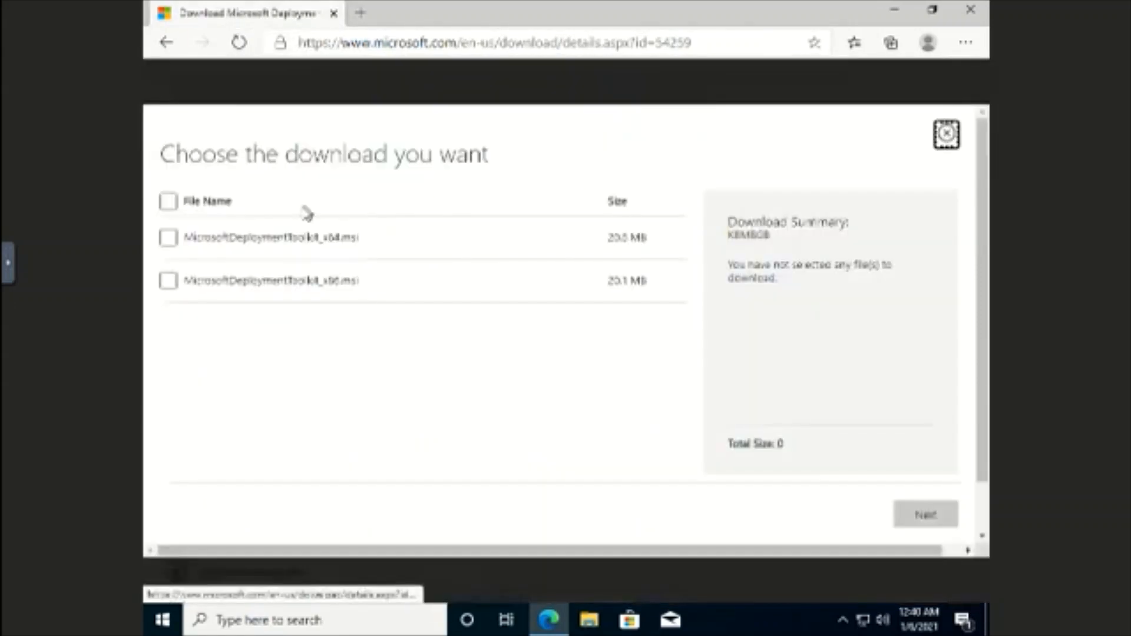
{"action": "left_click", "coordinate": [169, 239]}
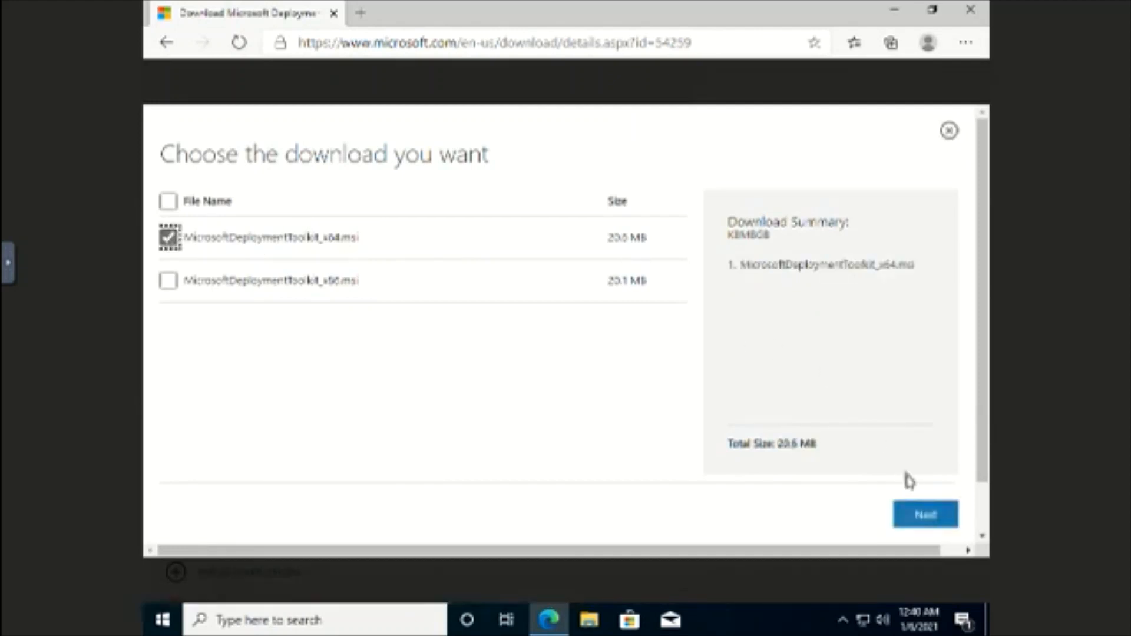
{"action": "left_click", "coordinate": [914, 522]}
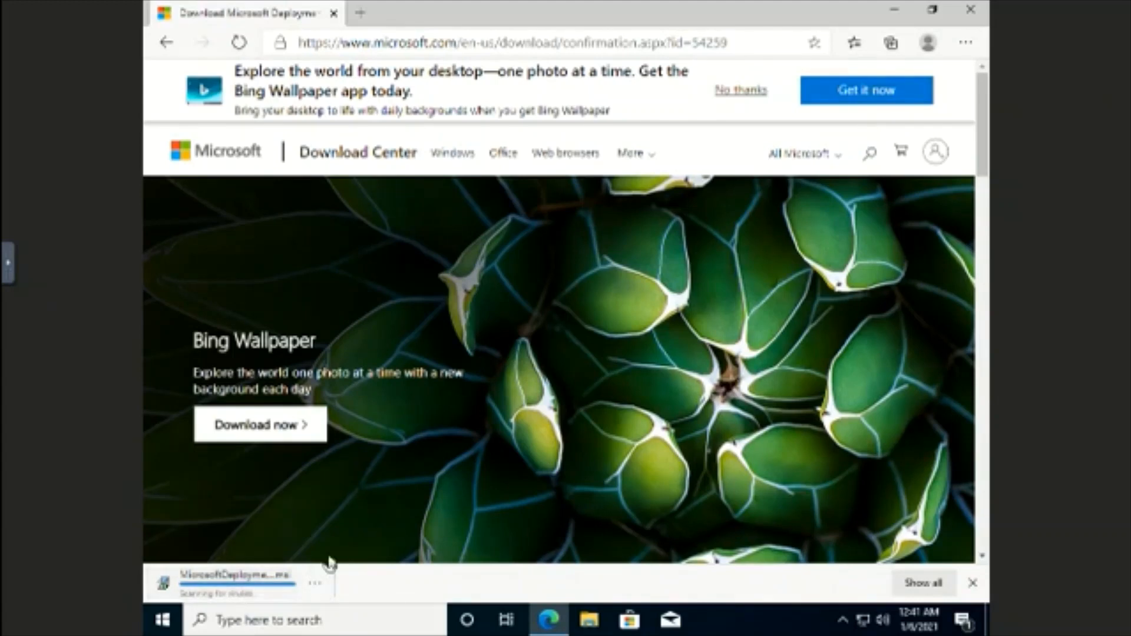
Step: Run the downloaded Microsoft Deployment Toolkit installer, close the browser and accept the license agreement
{"action": "left_click", "coordinate": [315, 589]}
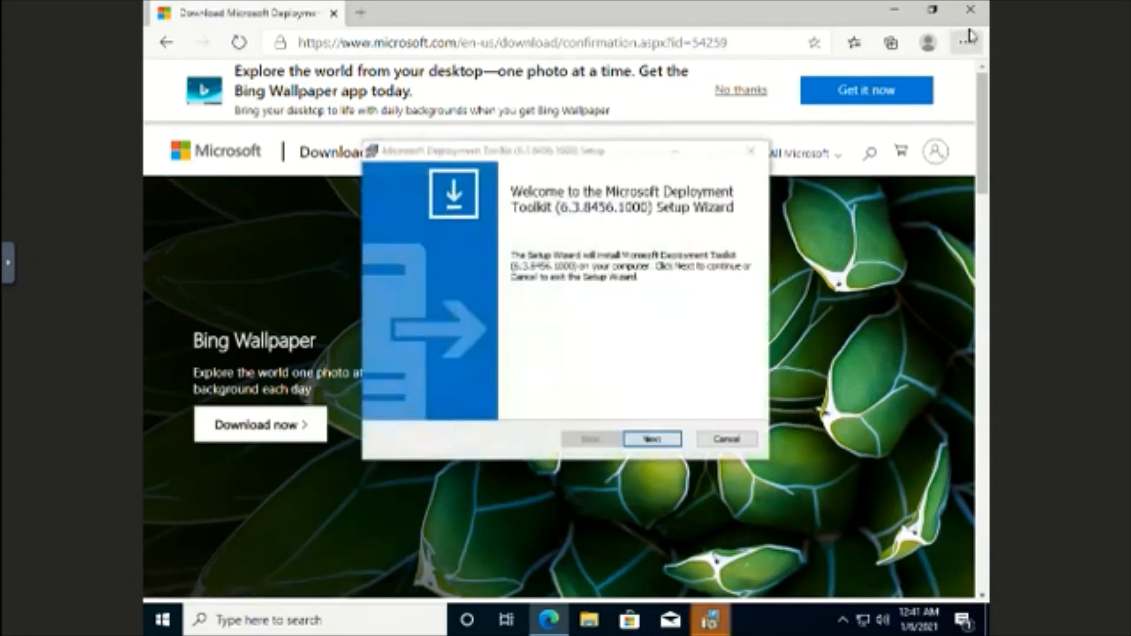
{"action": "left_click", "coordinate": [970, 11]}
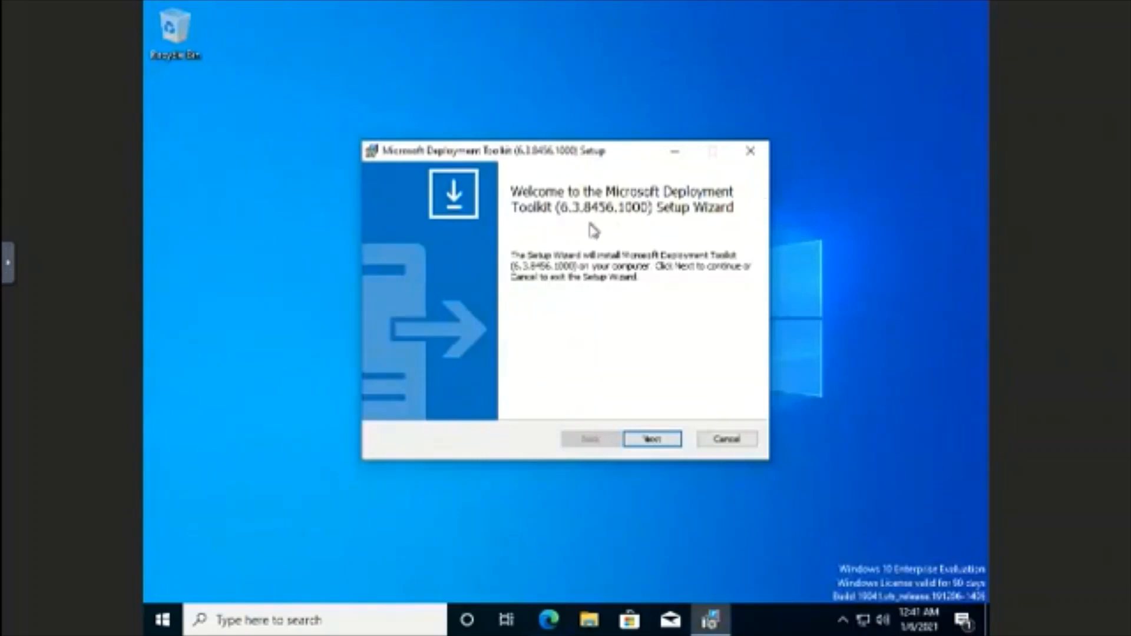
{"action": "left_click", "coordinate": [644, 437]}
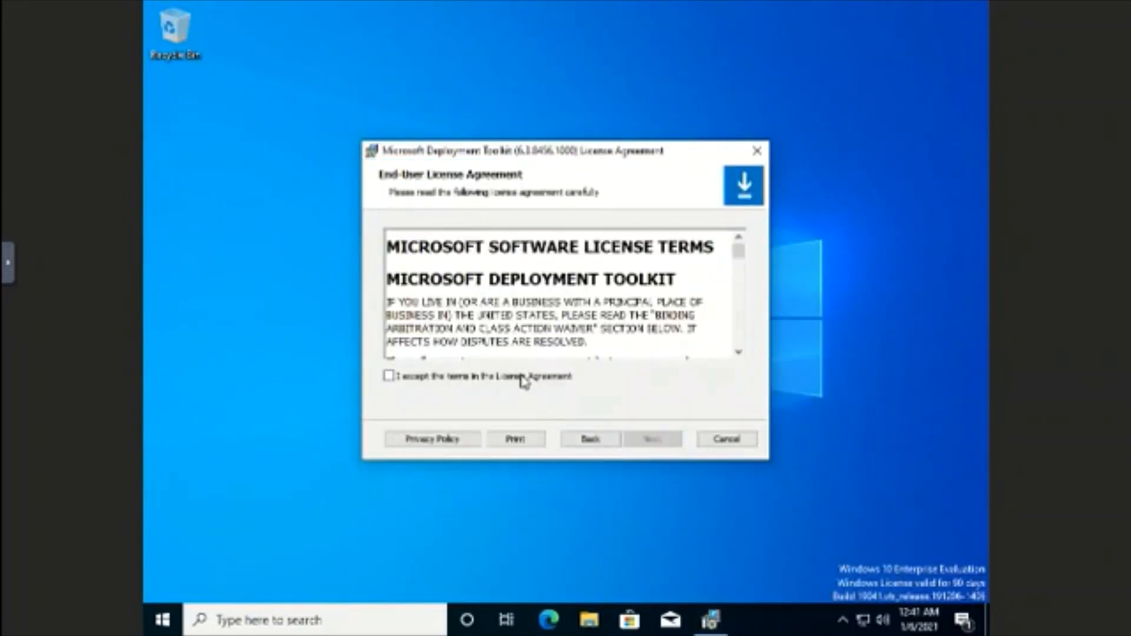
{"action": "left_click", "coordinate": [522, 377]}
{"action": "left_click", "coordinate": [651, 441]}
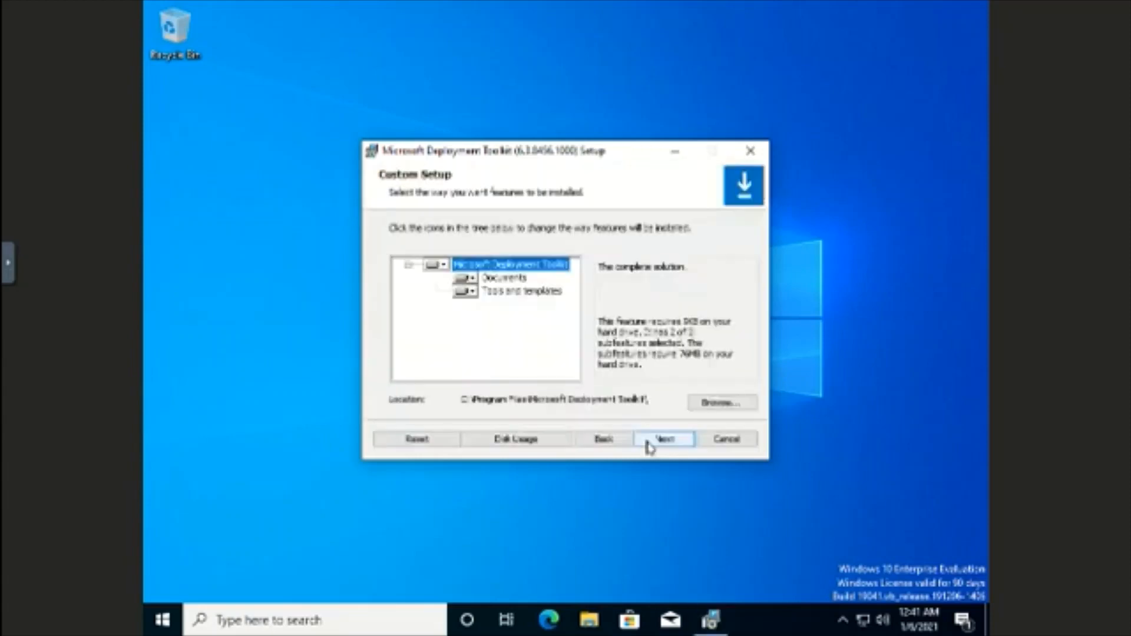
Step: Install the toolkit with its default features and location, without joining the Customer Experience Improvement Program, and finish the setup wizard
{"action": "left_click", "coordinate": [648, 443]}
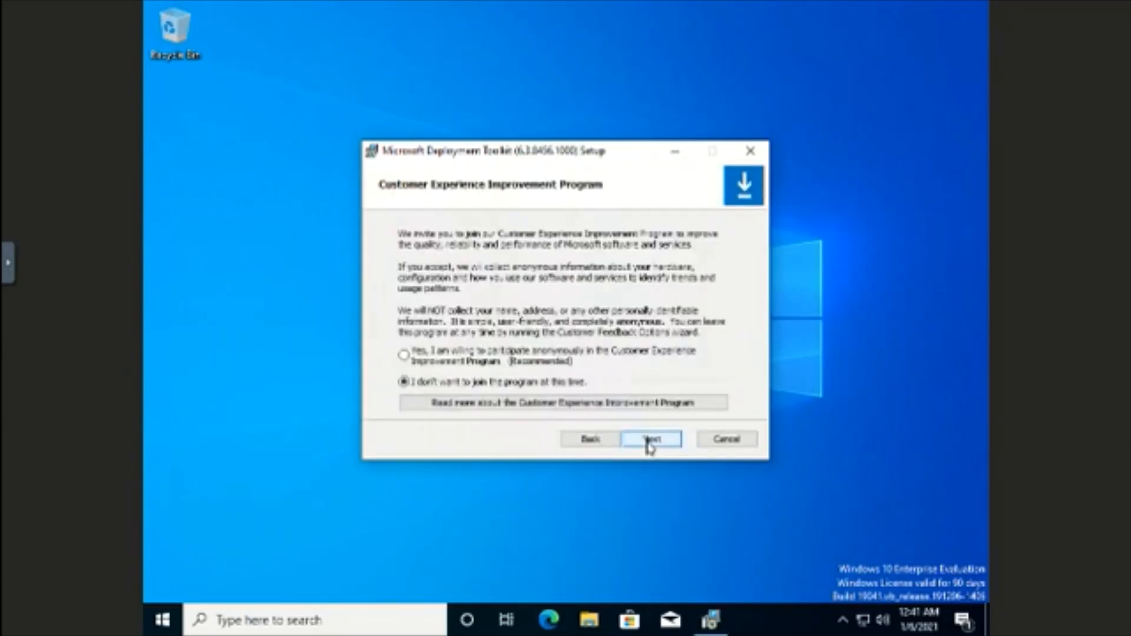
{"action": "left_click", "coordinate": [649, 441]}
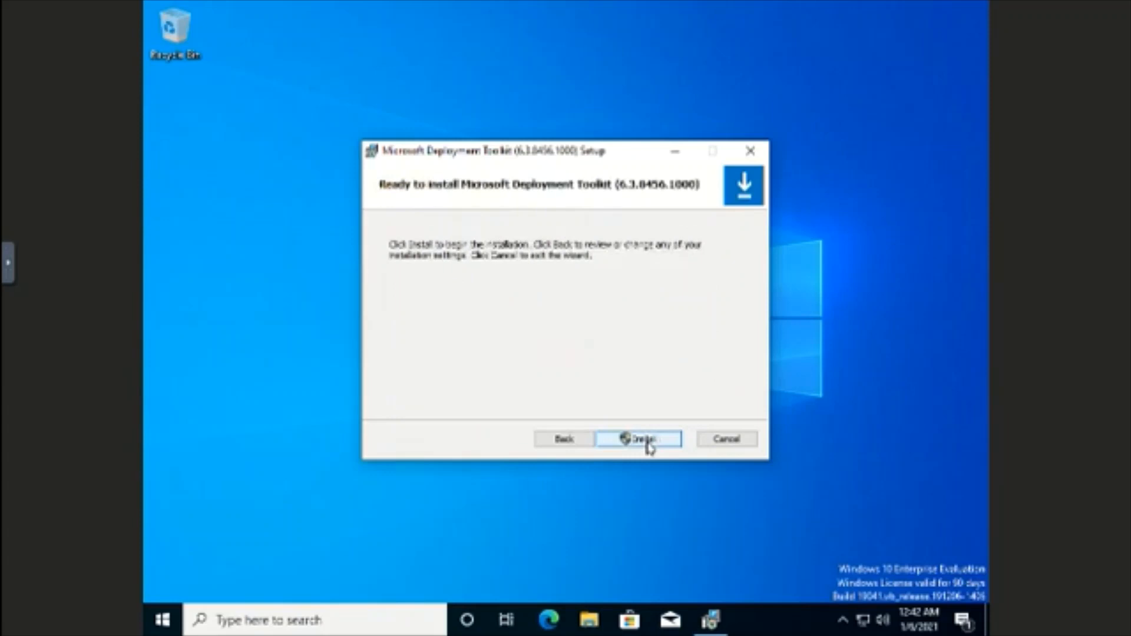
{"action": "left_click", "coordinate": [648, 441]}
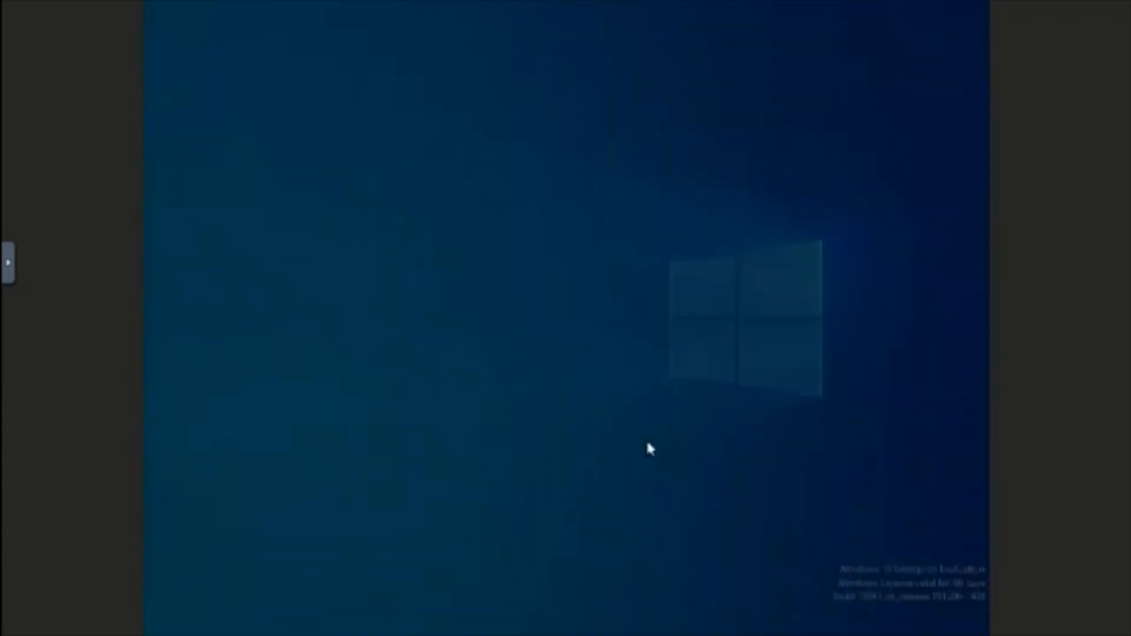
{"action": "left_click", "coordinate": [481, 425]}
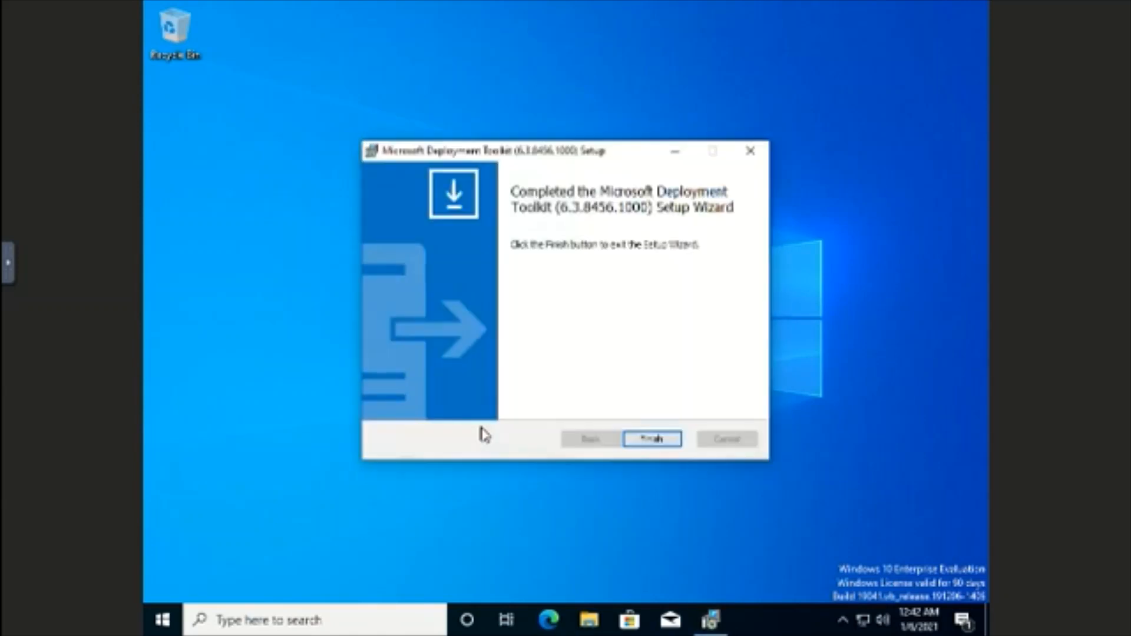
{"action": "left_click", "coordinate": [651, 441]}
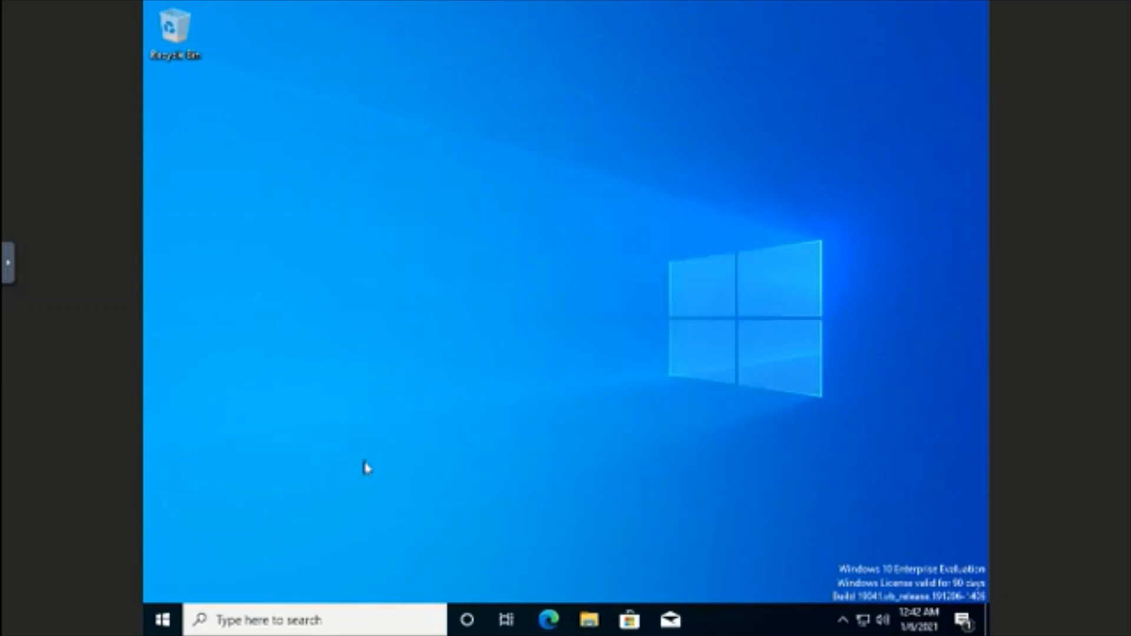
Step: Launch Deployment Workbench from the Microsoft Deployment Toolkit folder among the installed programs and allow it to make changes
{"action": "left_click", "coordinate": [163, 621]}
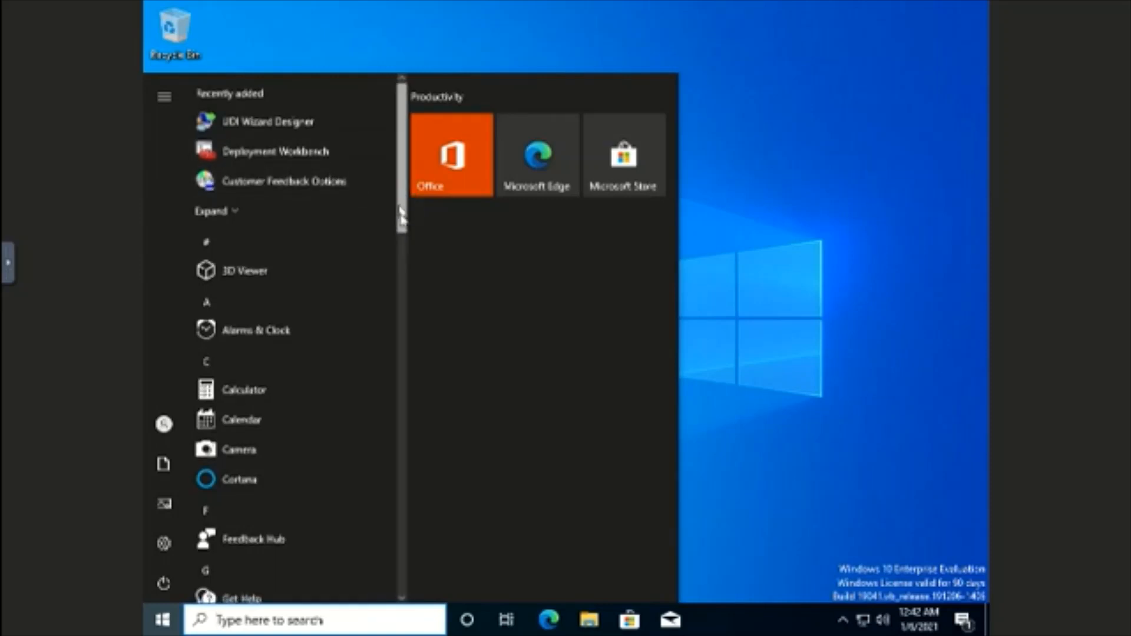
{"action": "left_click_drag", "start_coordinate": [400, 203], "coordinate": [406, 334]}
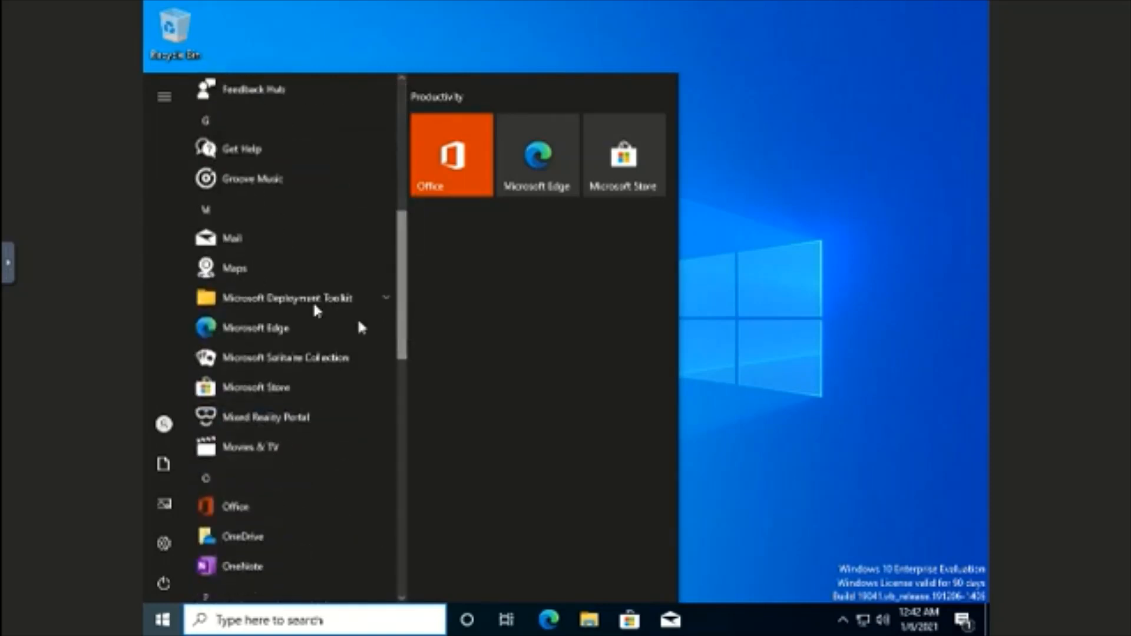
{"action": "left_click", "coordinate": [387, 301]}
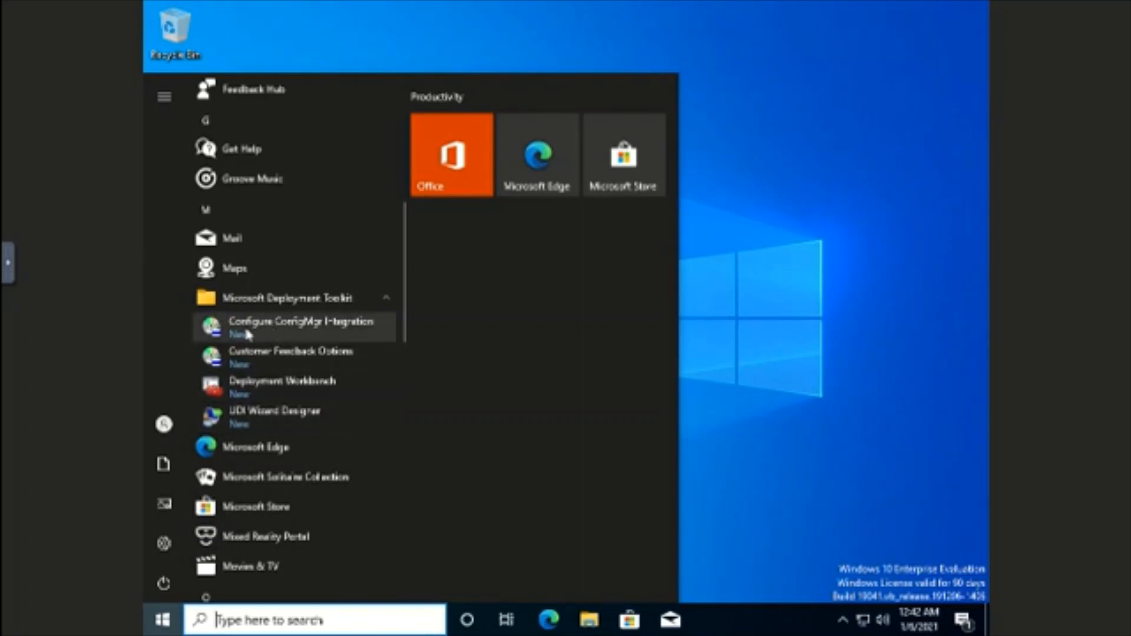
{"action": "left_click", "coordinate": [281, 384]}
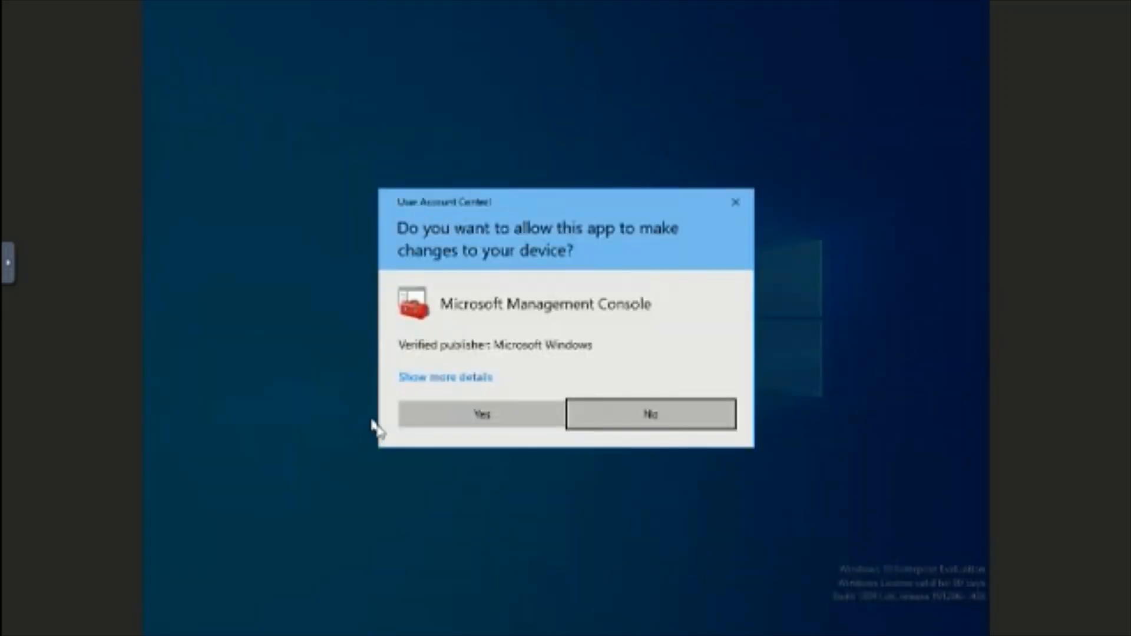
{"action": "left_click", "coordinate": [423, 419]}
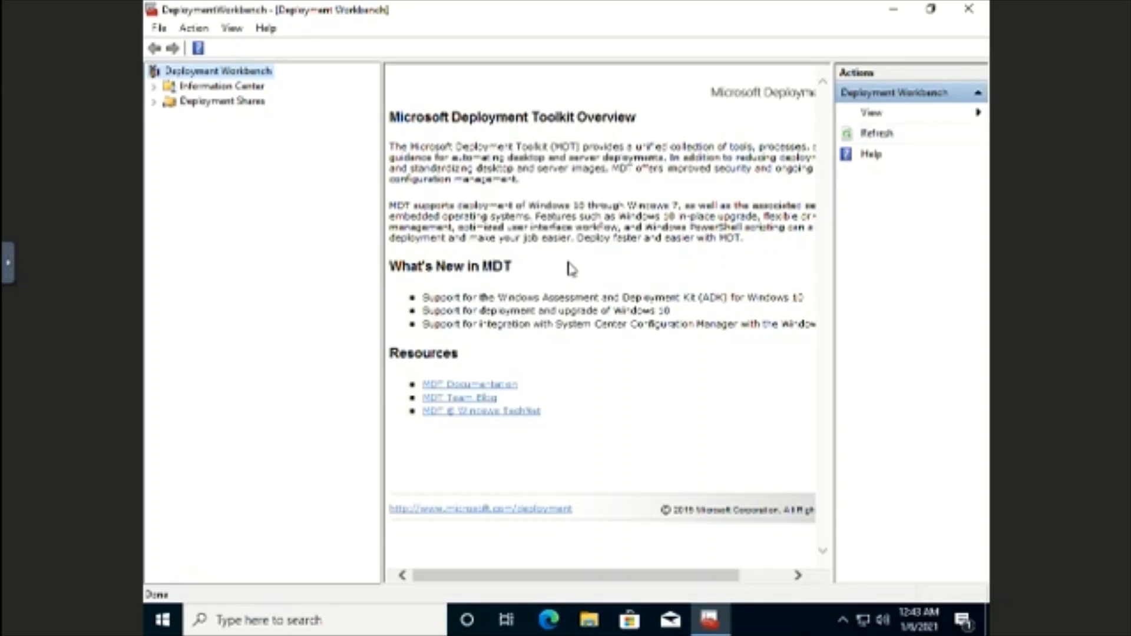
Step: Look at the Documentation page under Information Center and show the contents of Deployment Shares
{"action": "left_click", "coordinate": [153, 87]}
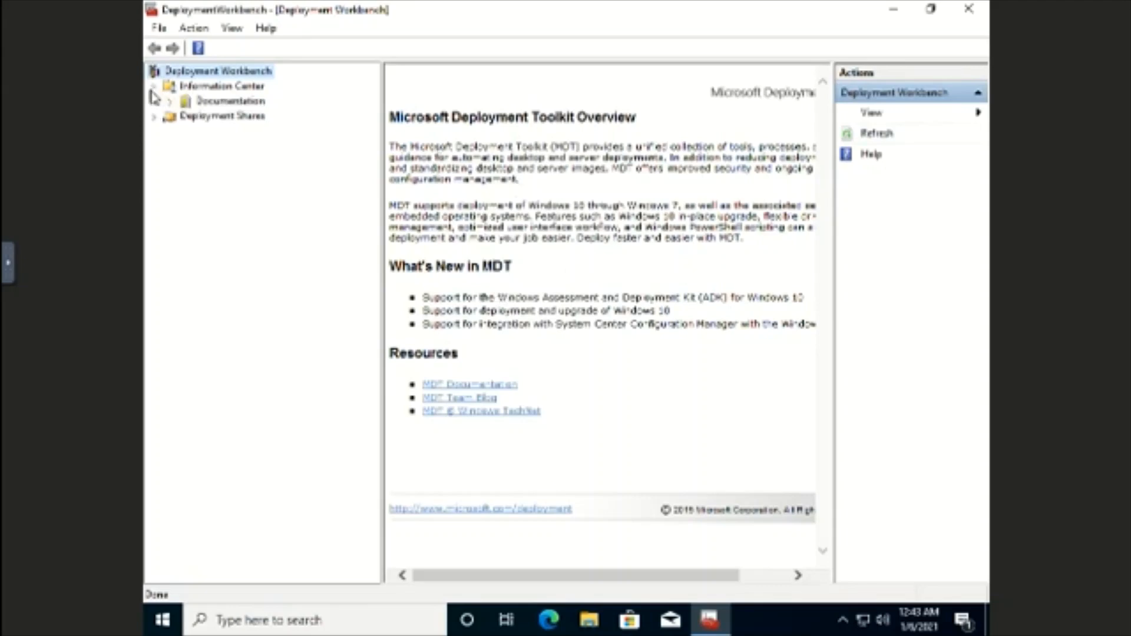
{"action": "left_click", "coordinate": [214, 103]}
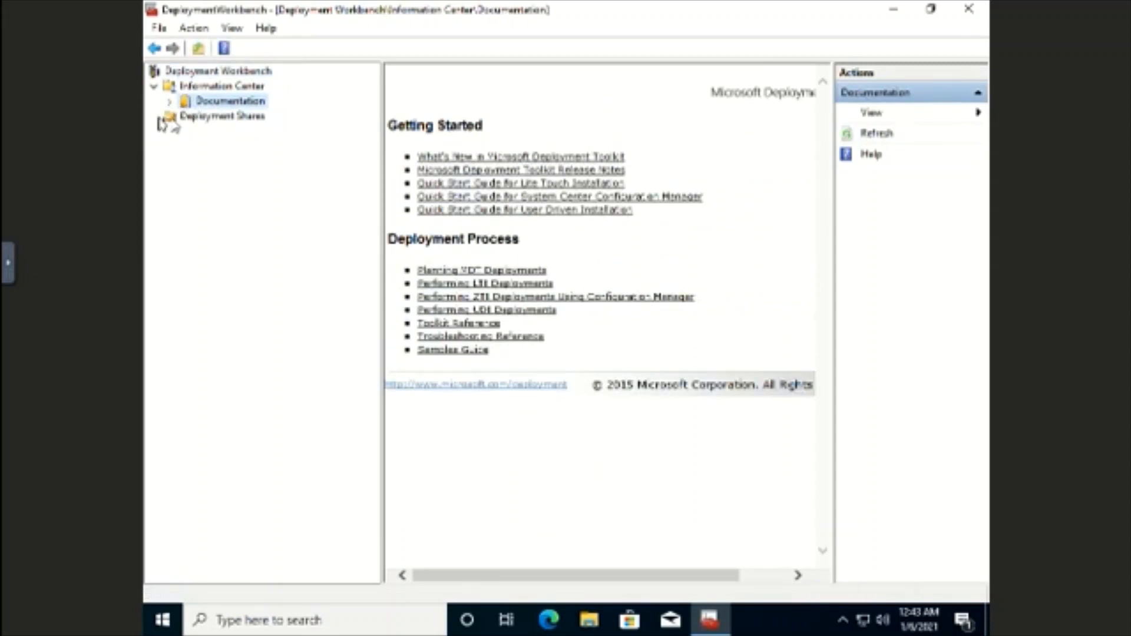
{"action": "left_click", "coordinate": [199, 118]}
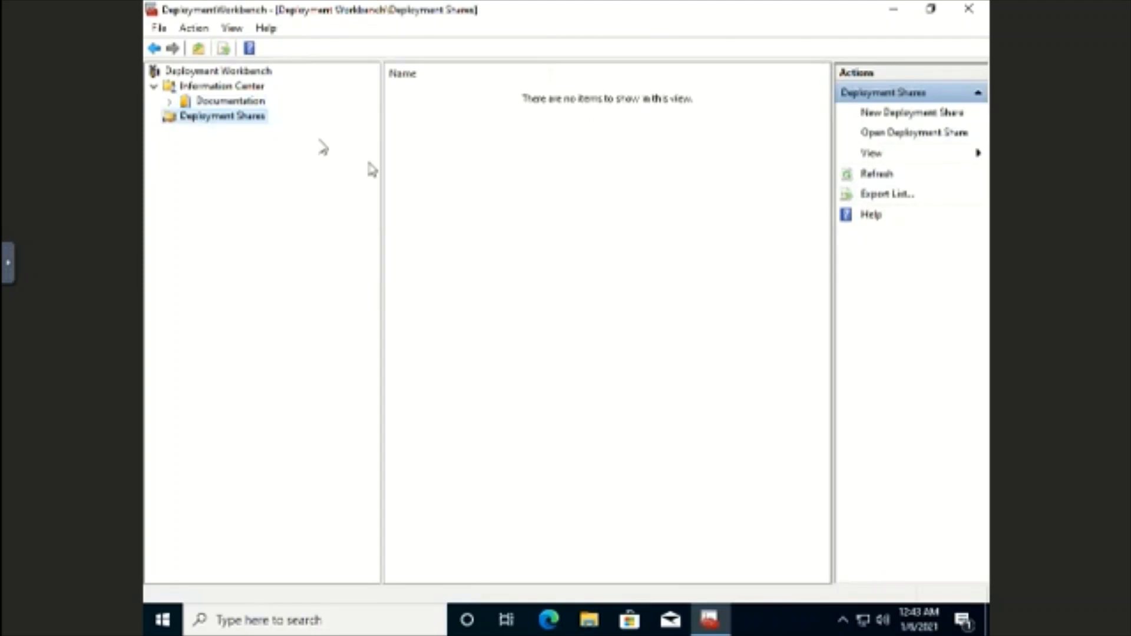
{"action": "right_click", "coordinate": [253, 118]}
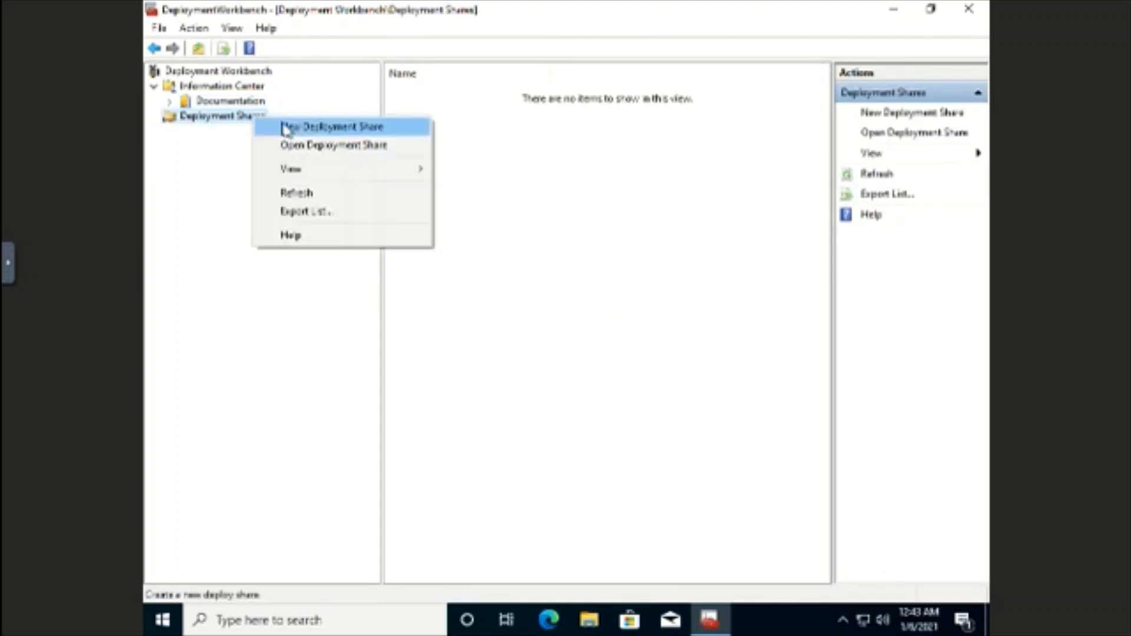
{"action": "right_click", "coordinate": [580, 188]}
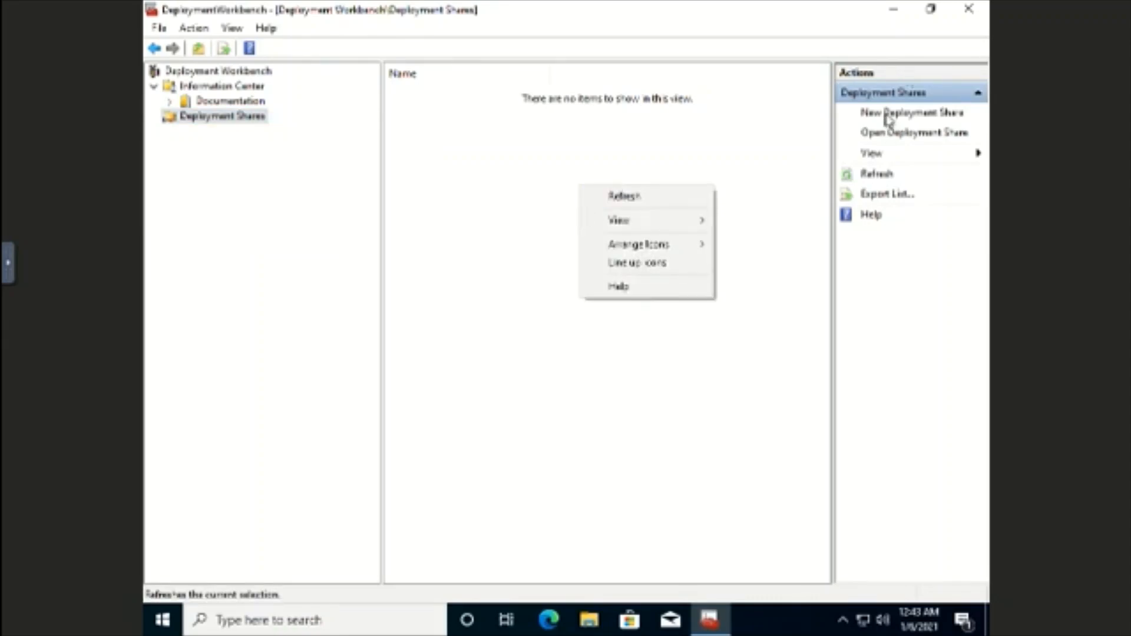
{"action": "left_click", "coordinate": [736, 139]}
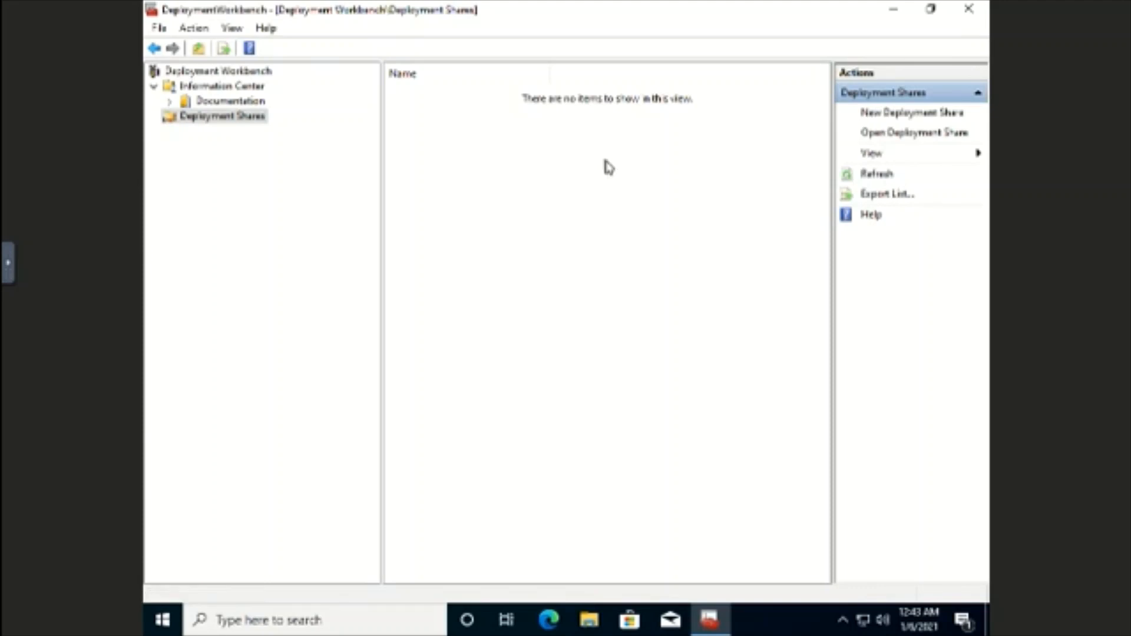
{"action": "left_click", "coordinate": [884, 136]}
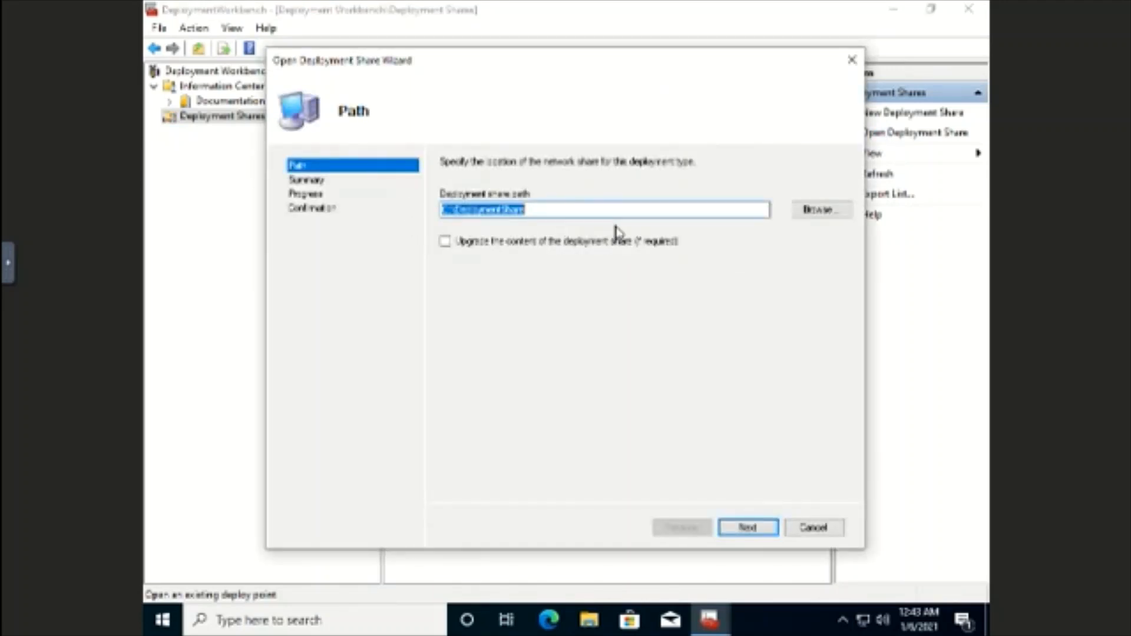
{"action": "left_click", "coordinate": [805, 533]}
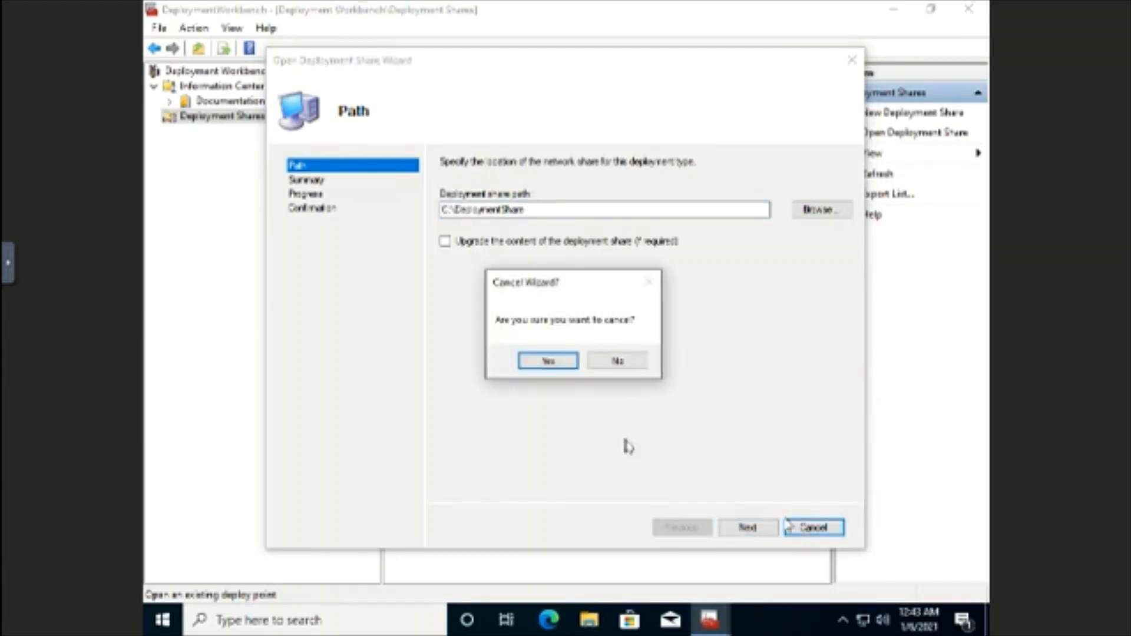
{"action": "left_click", "coordinate": [547, 361]}
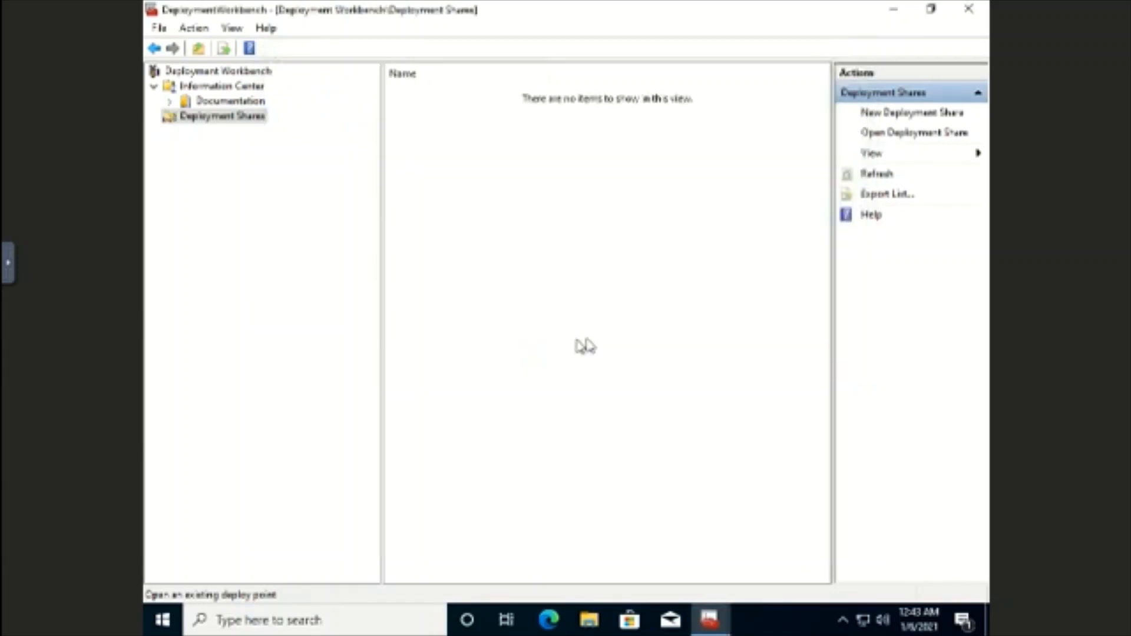
Step: Start a new deployment share with the path C:\Deployment
{"action": "left_click", "coordinate": [898, 117]}
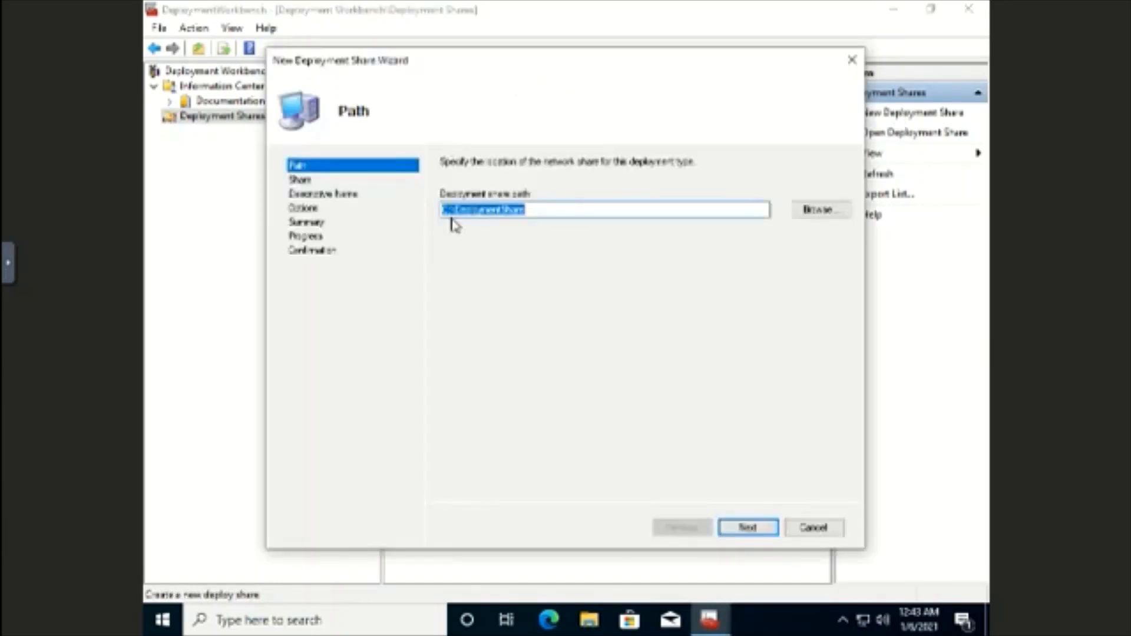
{"action": "left_click", "coordinate": [558, 211]}
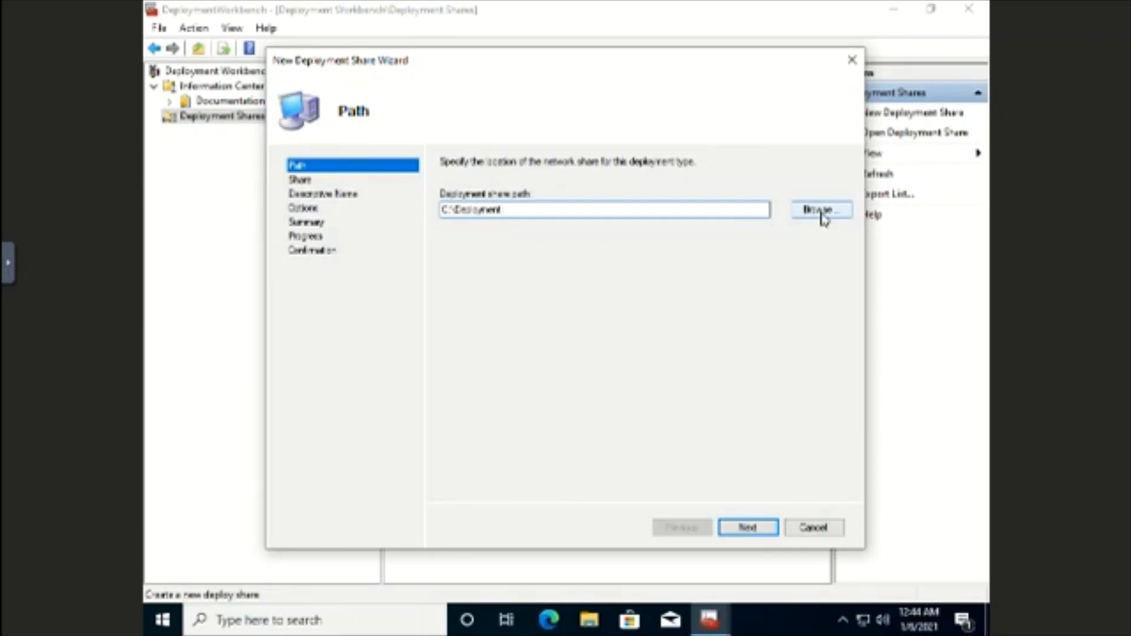
{"action": "left_click", "coordinate": [746, 528]}
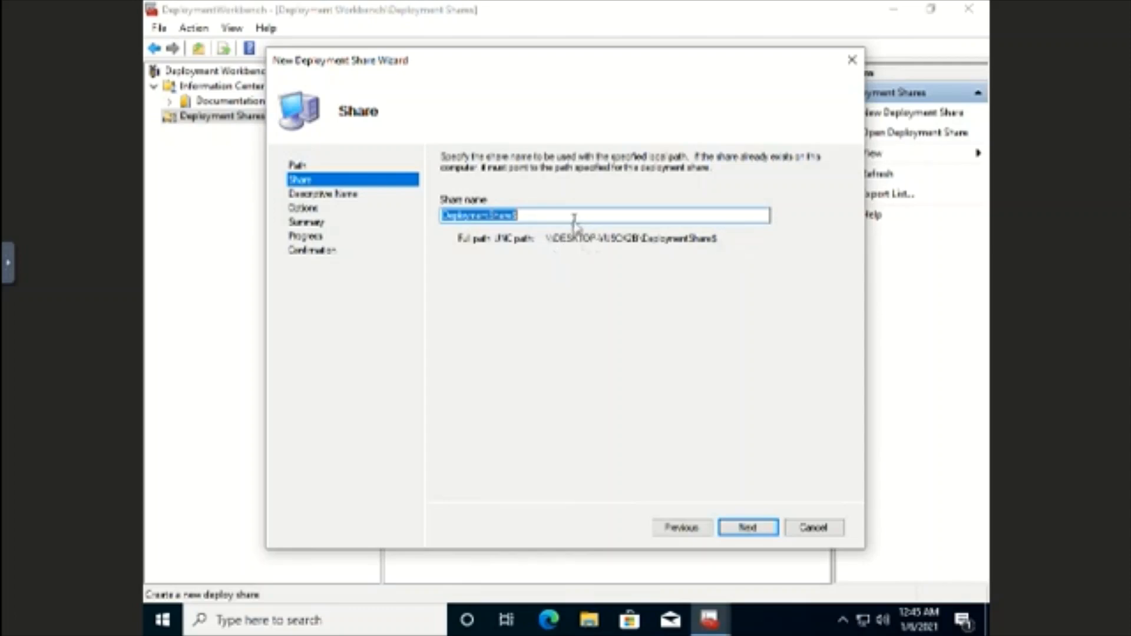
Step: Set the share name of the new deployment share to Deployment$
{"action": "left_click", "coordinate": [512, 216]}
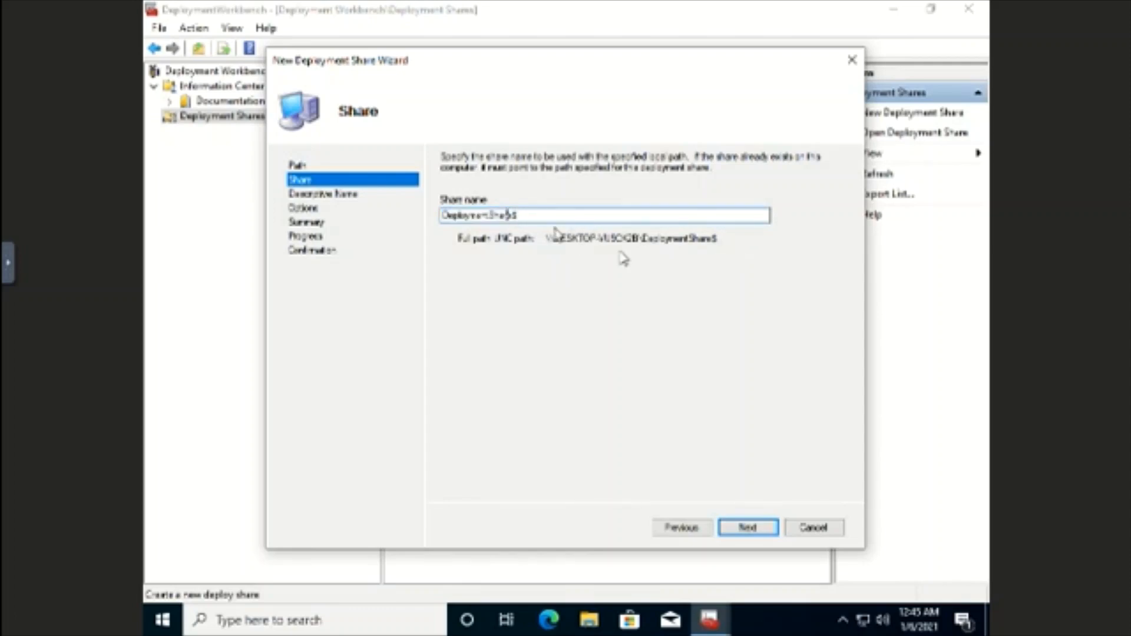
{"action": "key", "text": "BackSpace"}
{"action": "key", "text": "BackSpace"}
{"action": "key", "text": "BackSpace"}
{"action": "key", "text": "BackSpace"}
{"action": "key", "text": "BackSpace"}
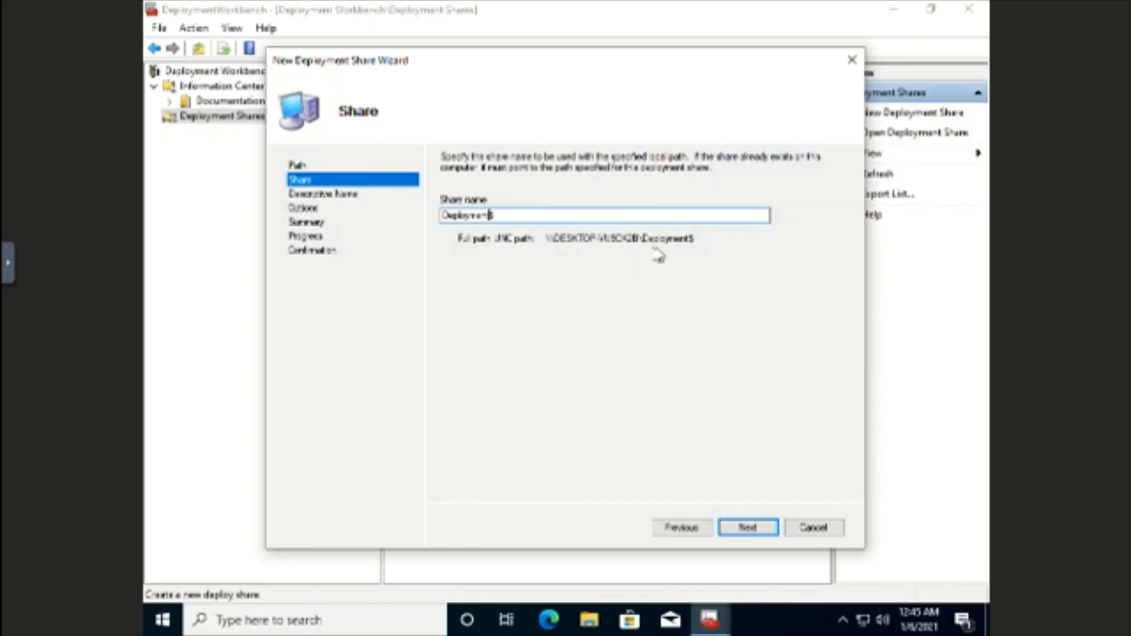
{"action": "left_click", "coordinate": [748, 528]}
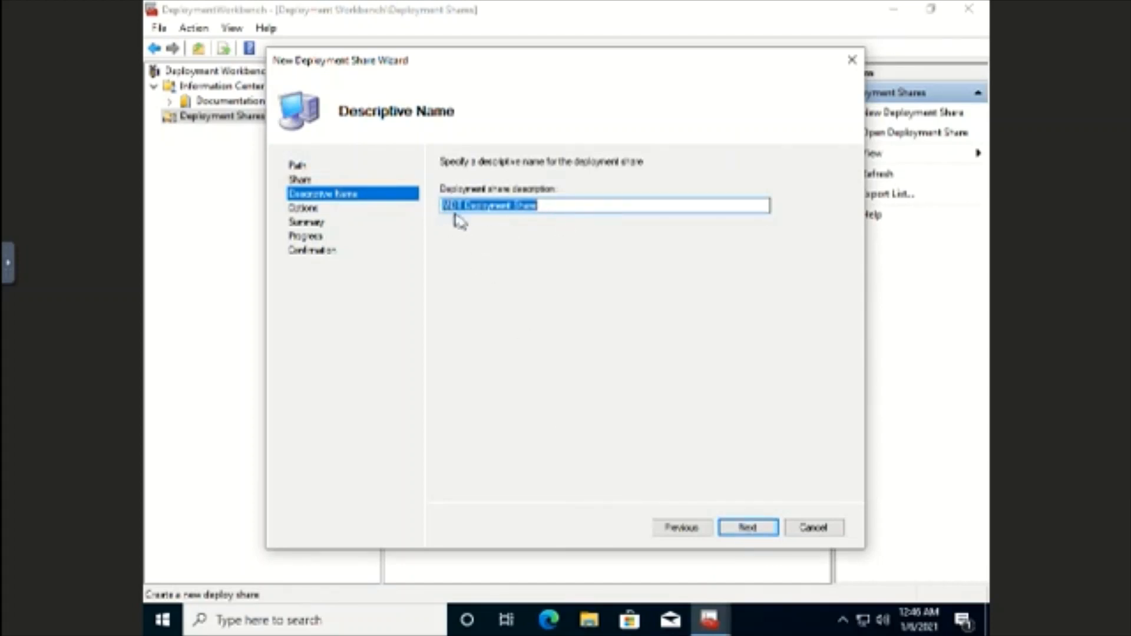
Step: Keep the description MDT Deployment Share, enable the product key and local Administrator password prompts, and disable the computer backup and image capture prompts
{"action": "left_click", "coordinate": [746, 528]}
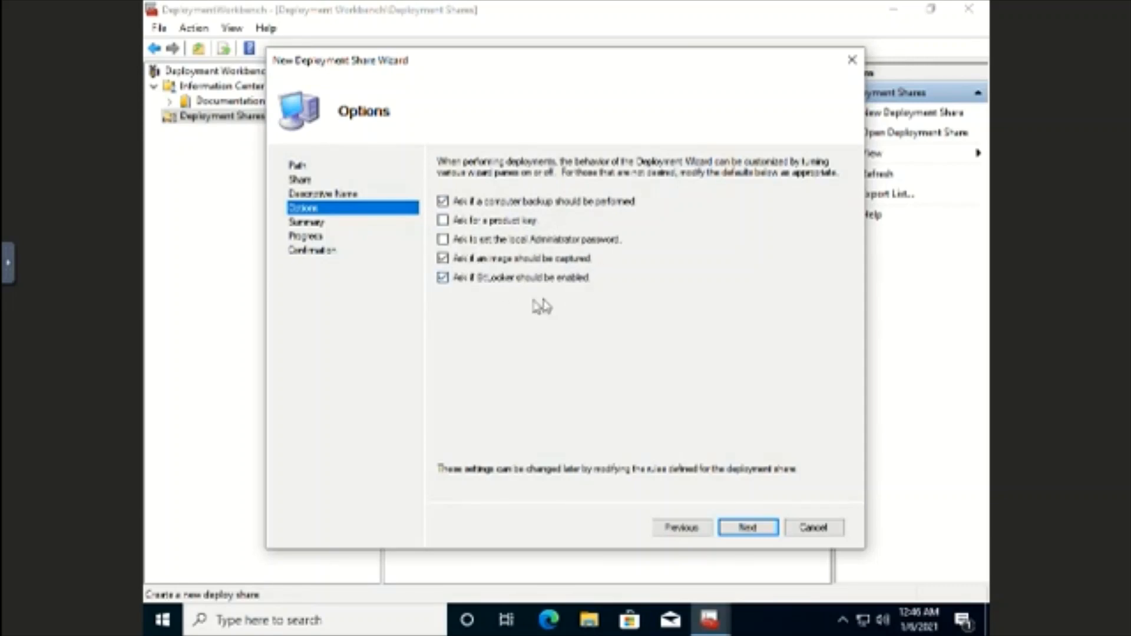
{"action": "left_click", "coordinate": [443, 259]}
{"action": "left_click", "coordinate": [442, 239]}
{"action": "left_click", "coordinate": [442, 220]}
{"action": "left_click", "coordinate": [442, 202]}
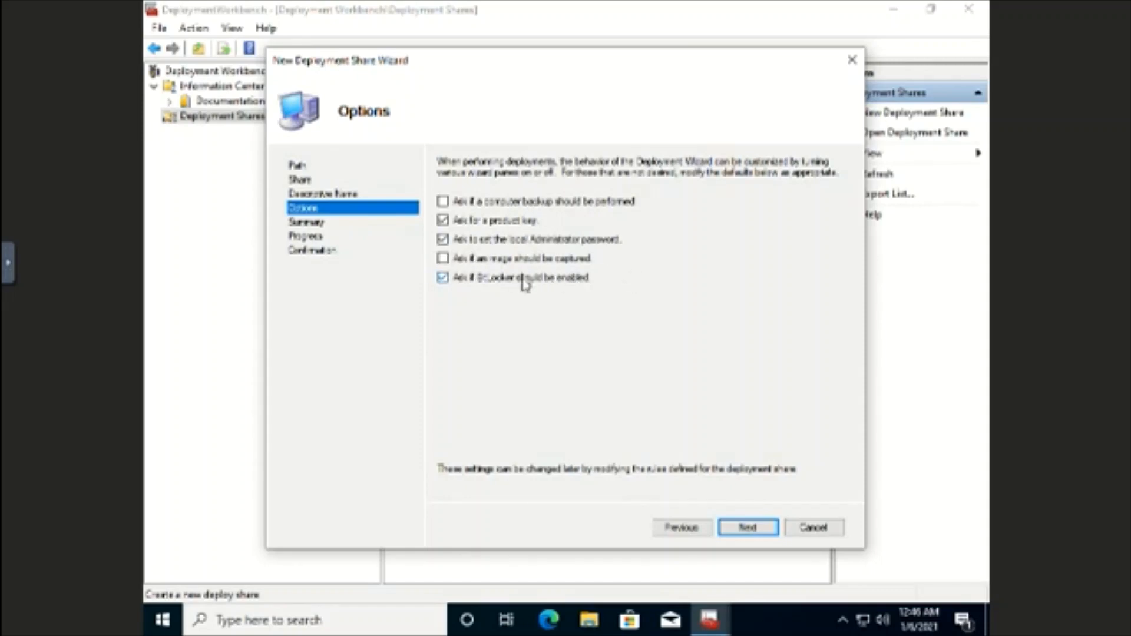
Step: Create the deployment share with the BitLocker prompt left enabled, and view the generated script before finishing the wizard
{"action": "left_click", "coordinate": [747, 530]}
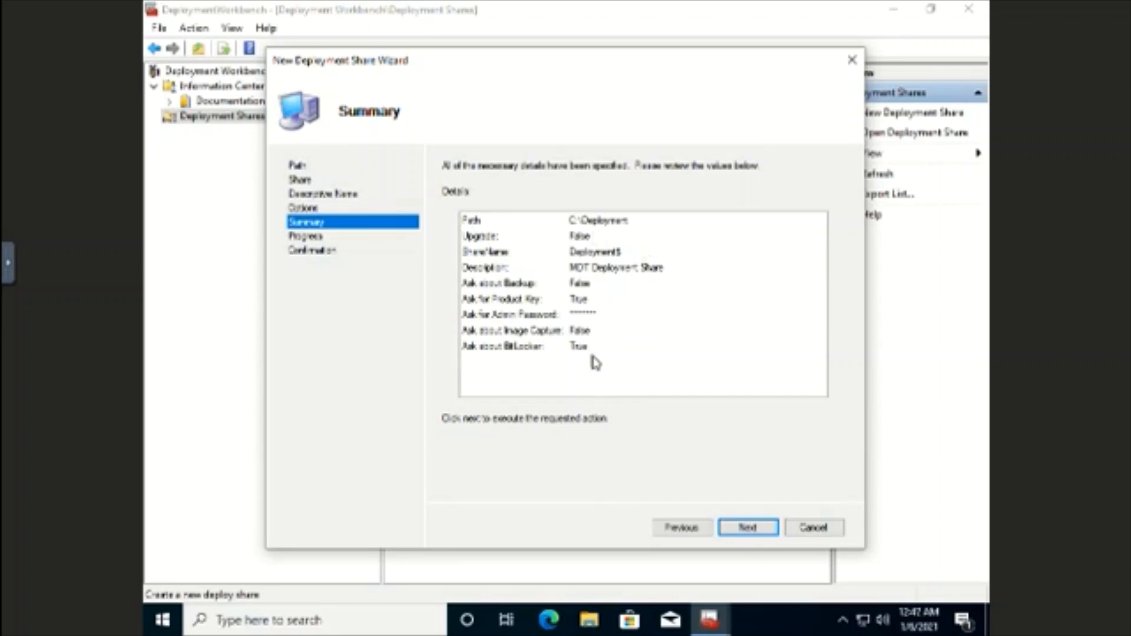
{"action": "left_click", "coordinate": [747, 529]}
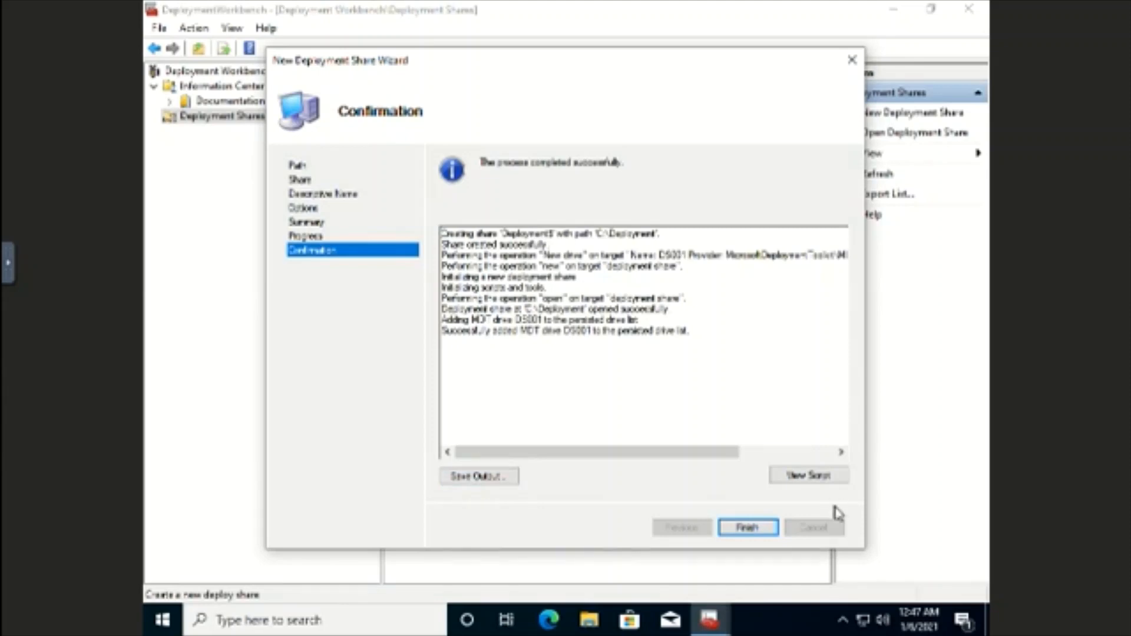
{"action": "left_click", "coordinate": [816, 478]}
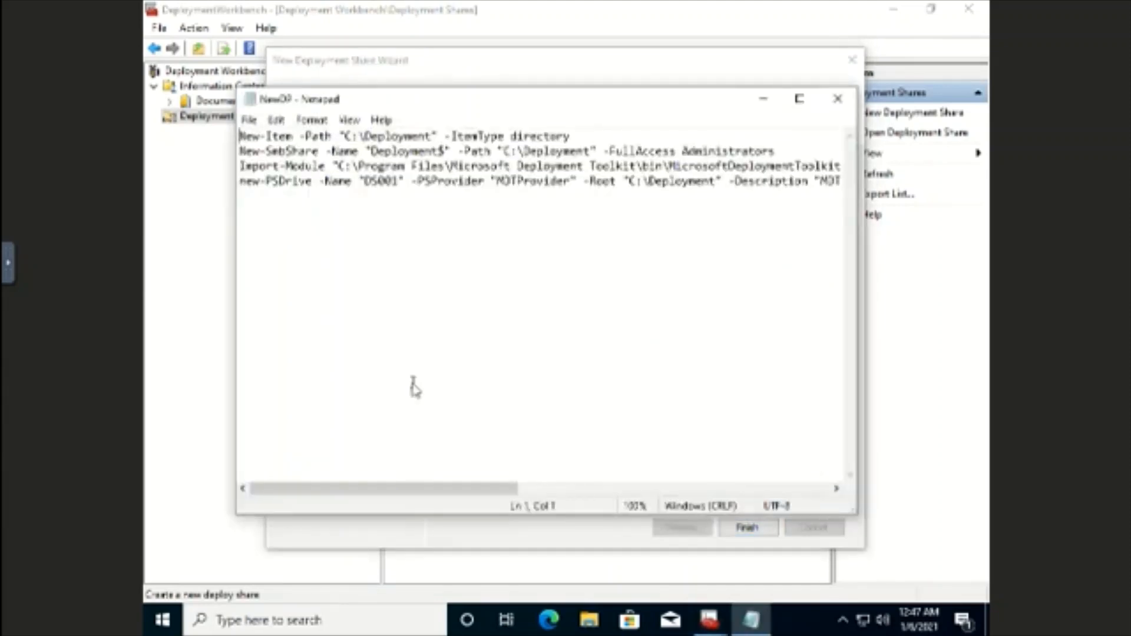
{"action": "left_click_drag", "start_coordinate": [374, 484], "coordinate": [324, 474]}
{"action": "left_click", "coordinate": [838, 104]}
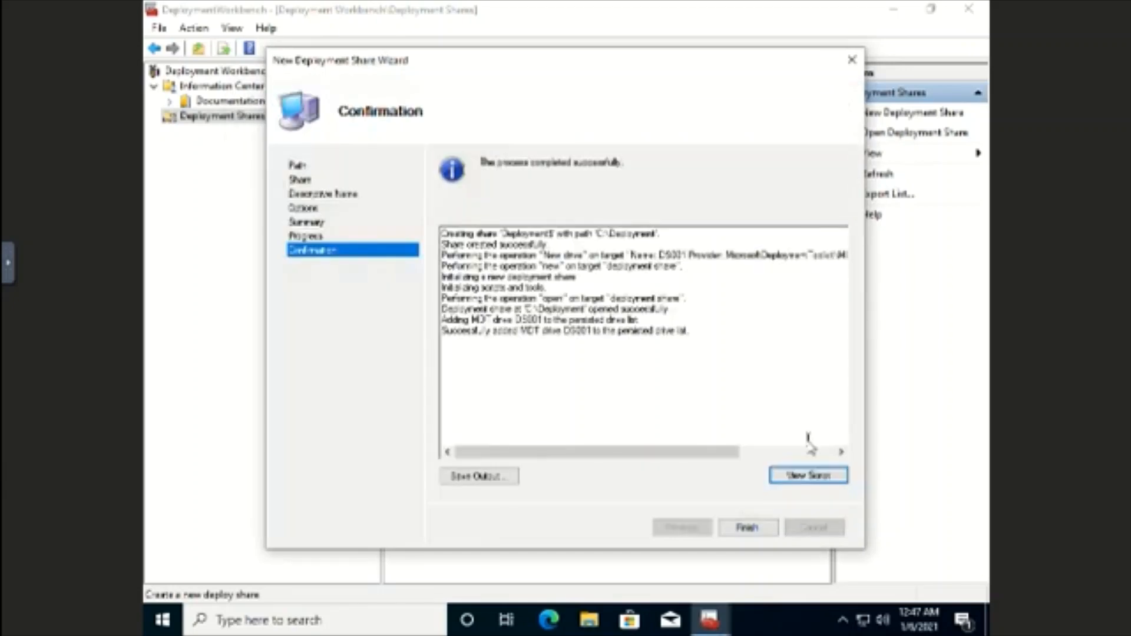
{"action": "left_click", "coordinate": [747, 528]}
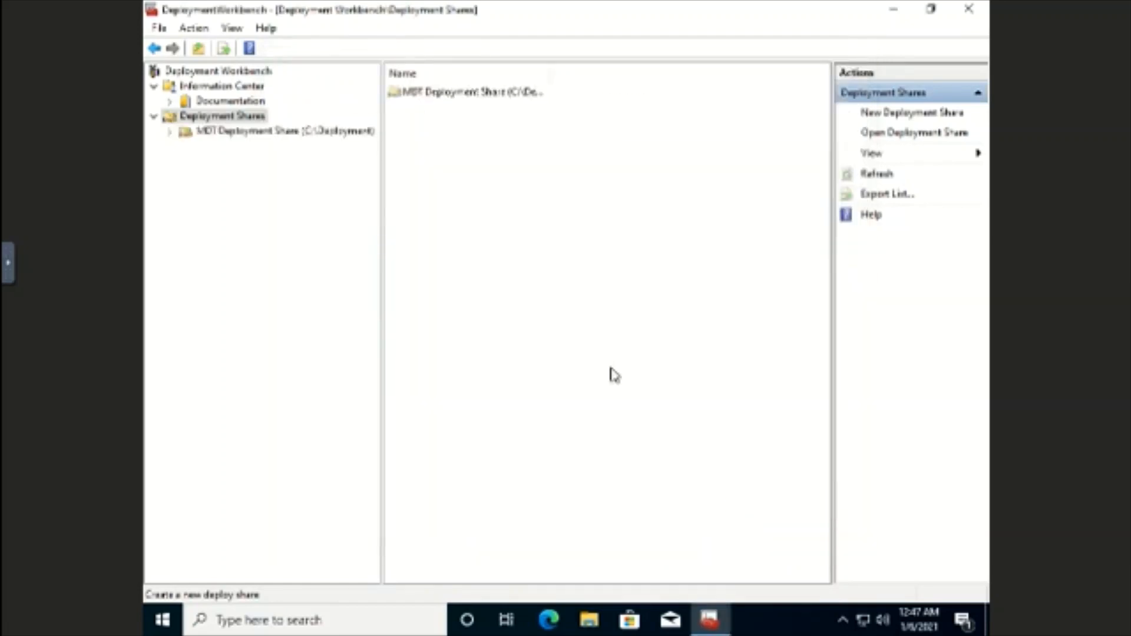
Step: Expand MDT Deployment Share (C:\Deployment) and look at its Applications and Operating Systems folders, including the commands available for Operating Systems
{"action": "left_click", "coordinate": [171, 131]}
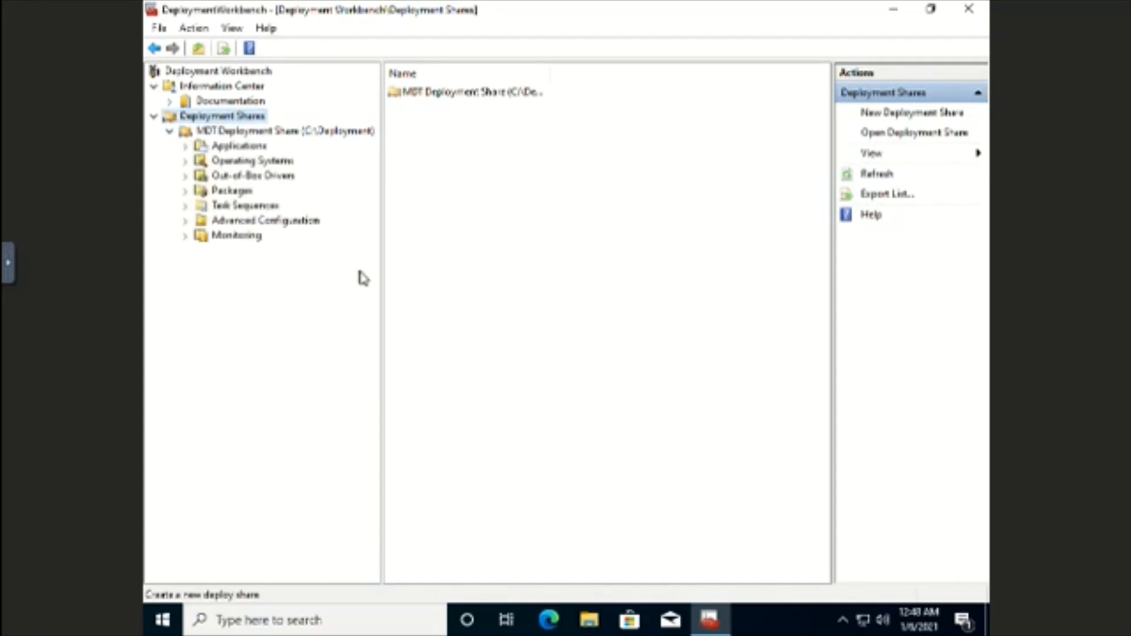
{"action": "left_click", "coordinate": [217, 147]}
{"action": "left_click", "coordinate": [221, 164]}
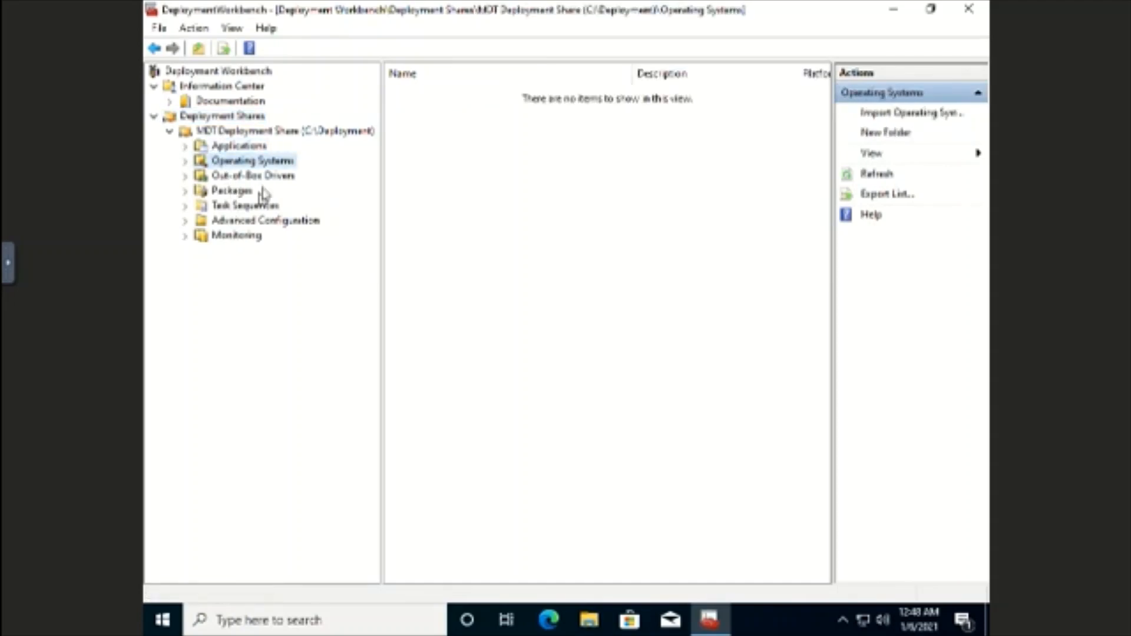
{"action": "right_click", "coordinate": [250, 165]}
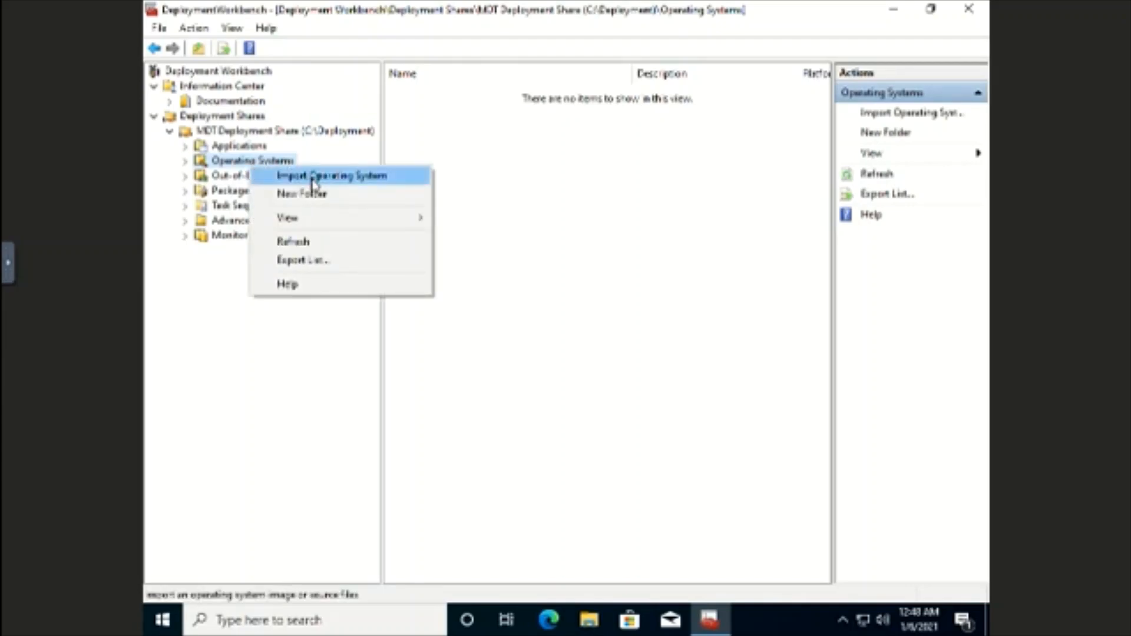
{"action": "left_click", "coordinate": [222, 292]}
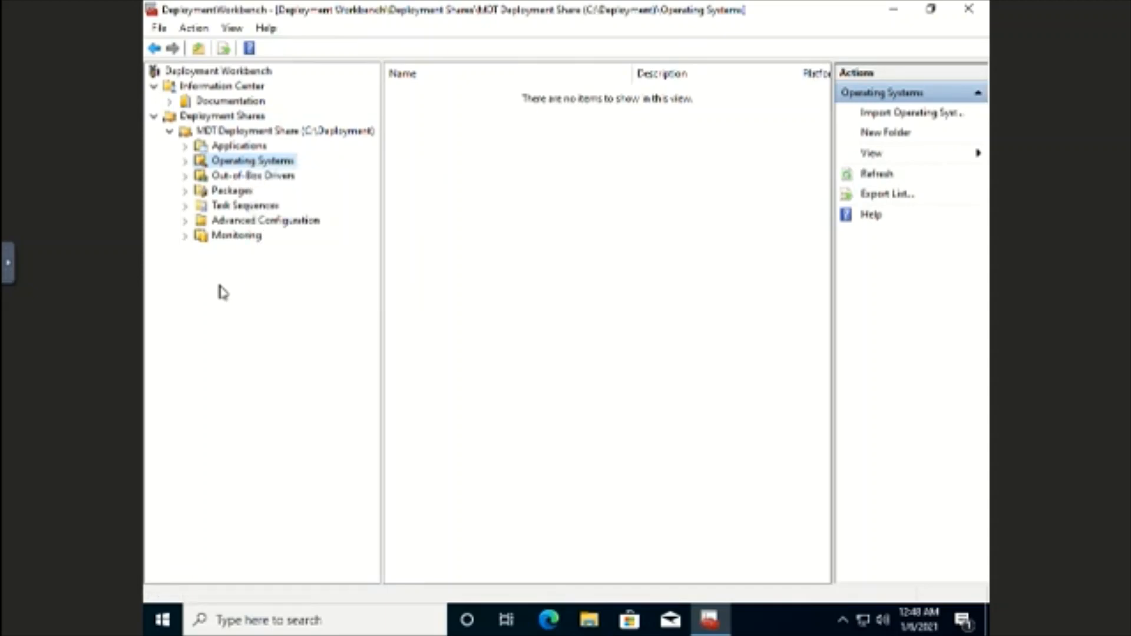